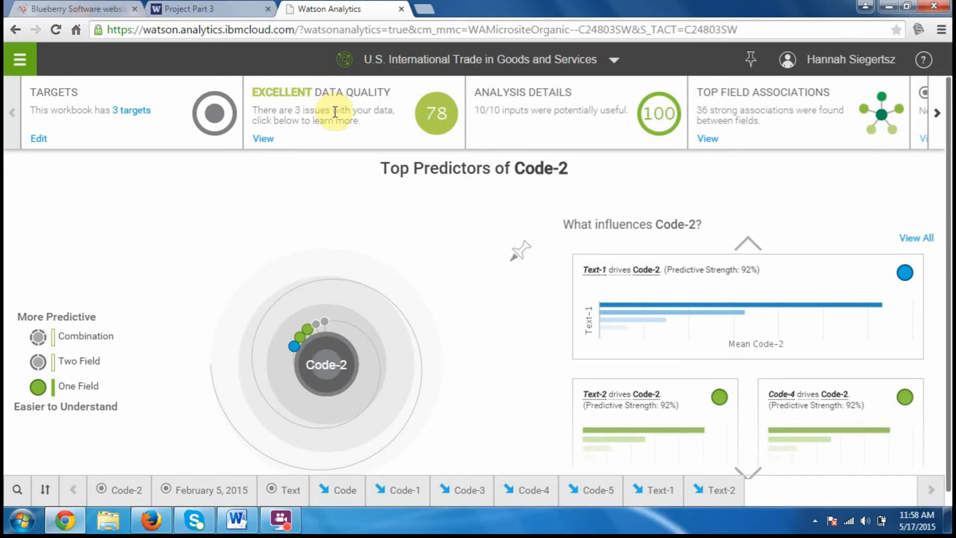
# Open the data quality report, review the quality scores by field, and close it
pyautogui.rightClick(260, 143)
pyautogui.click(239, 171)
pyautogui.click(262, 140)
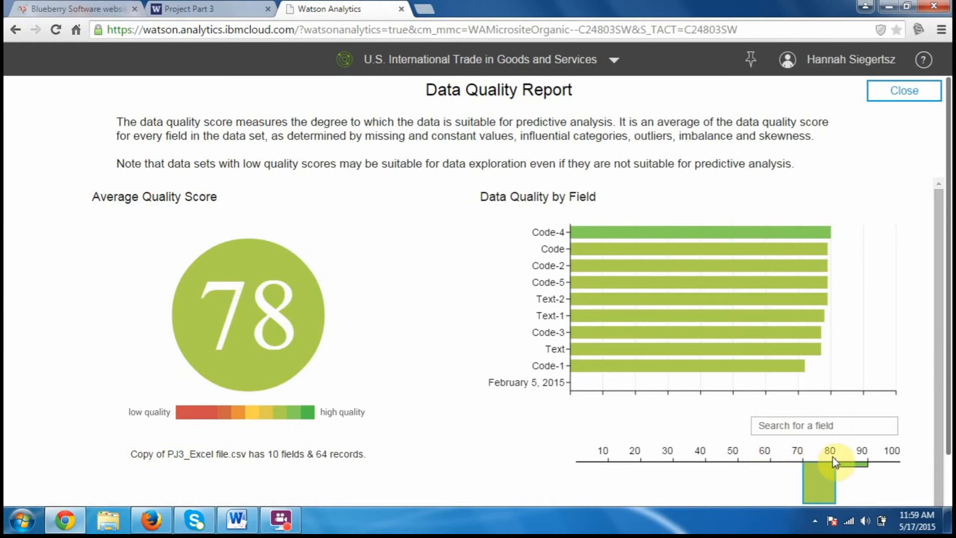
pyautogui.click(896, 94)
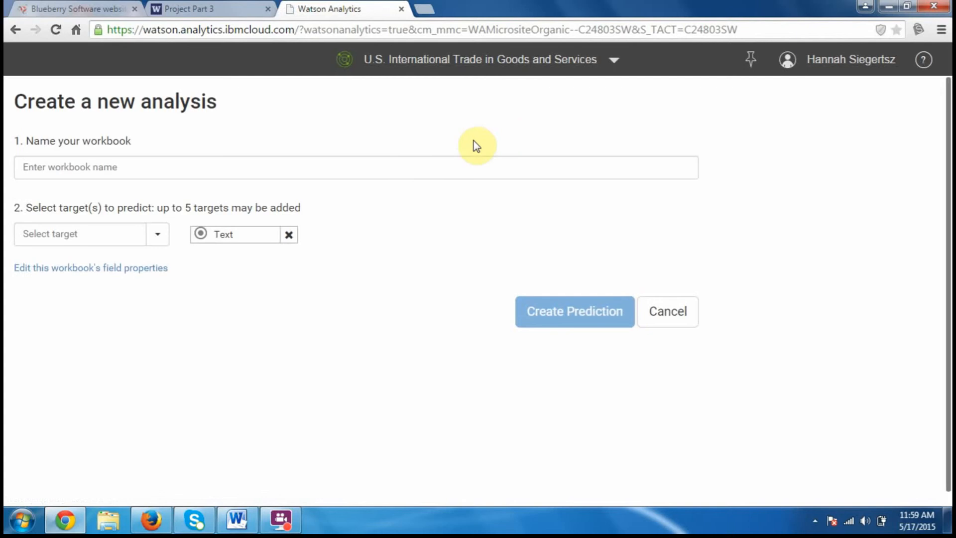
# Try to create a prediction workbook named "U.S. International Trade in Goods and Services" with Code-2 and February 5, 2015 added as targets
pyautogui.click(400, 163)
pyautogui.write('U.S. International Trade in Goods and Services')
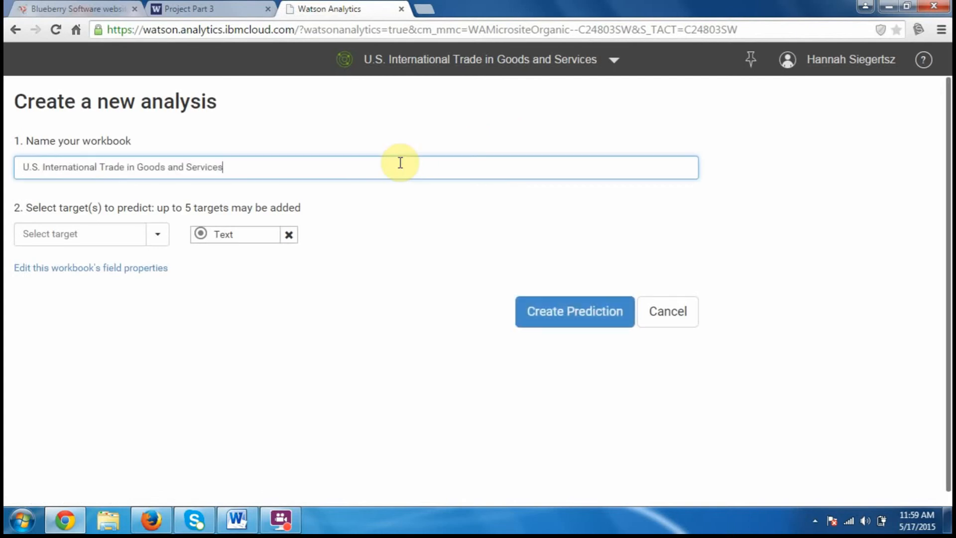
pyautogui.click(157, 236)
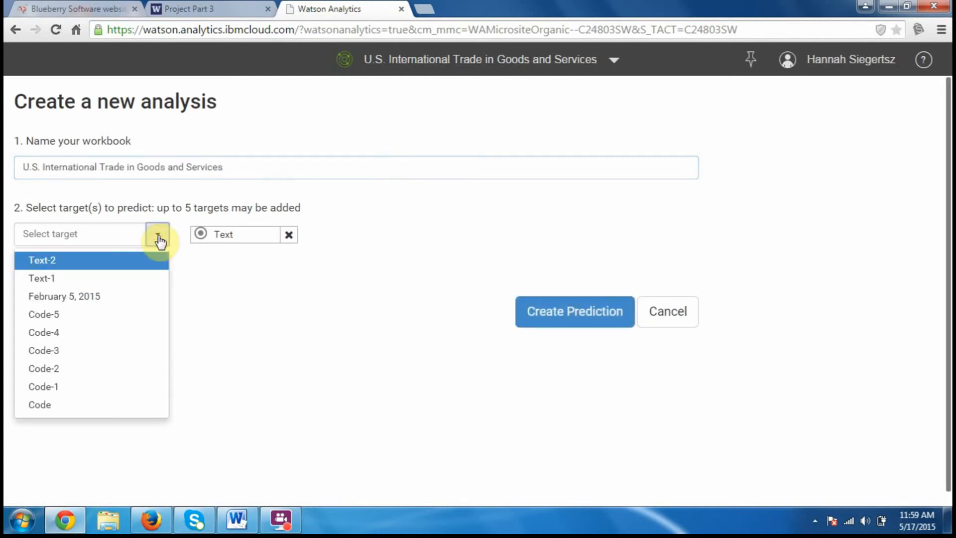
pyautogui.click(91, 368)
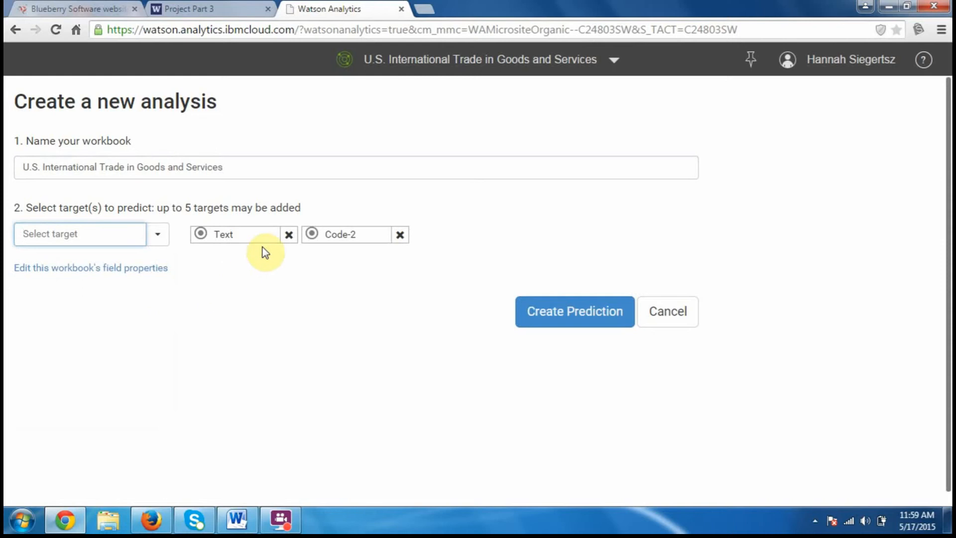
pyautogui.click(159, 244)
pyautogui.click(128, 296)
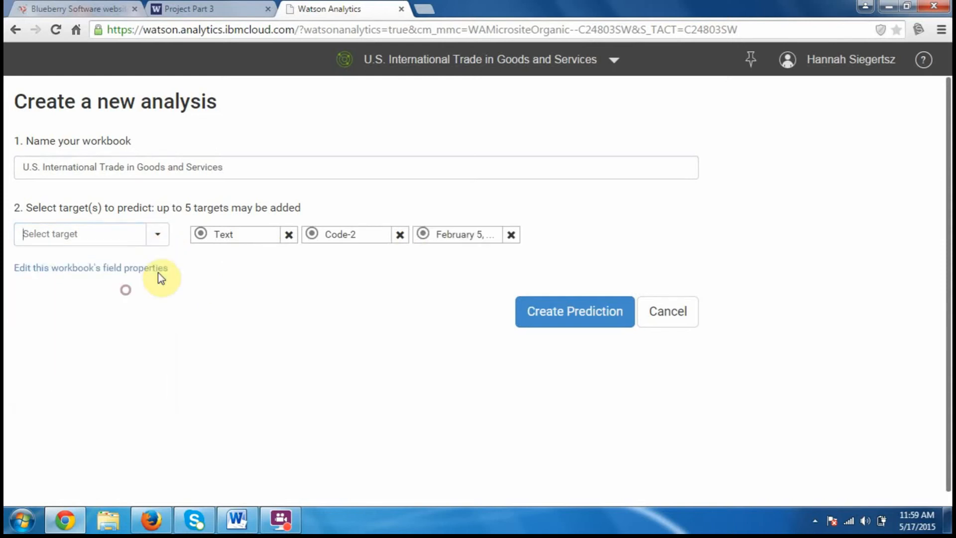
pyautogui.click(593, 318)
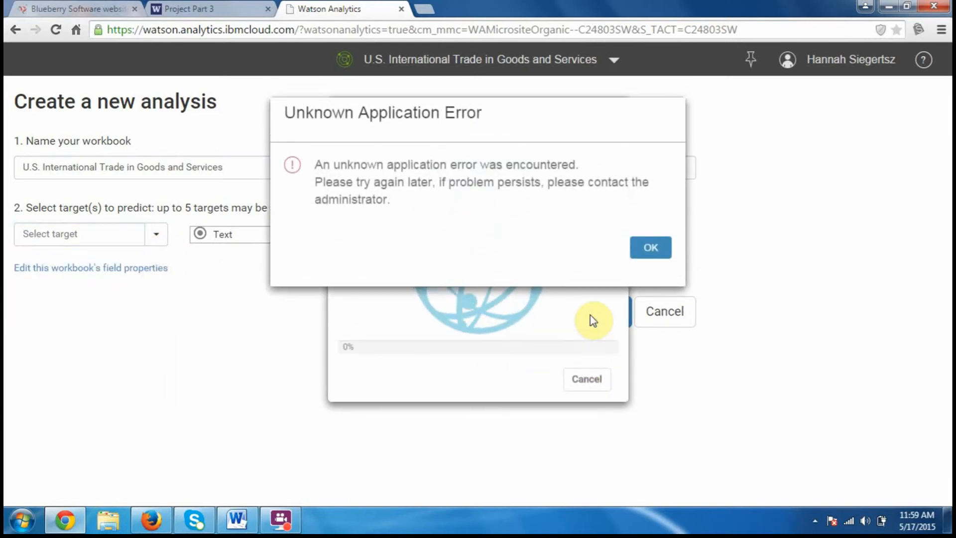
pyautogui.click(642, 259)
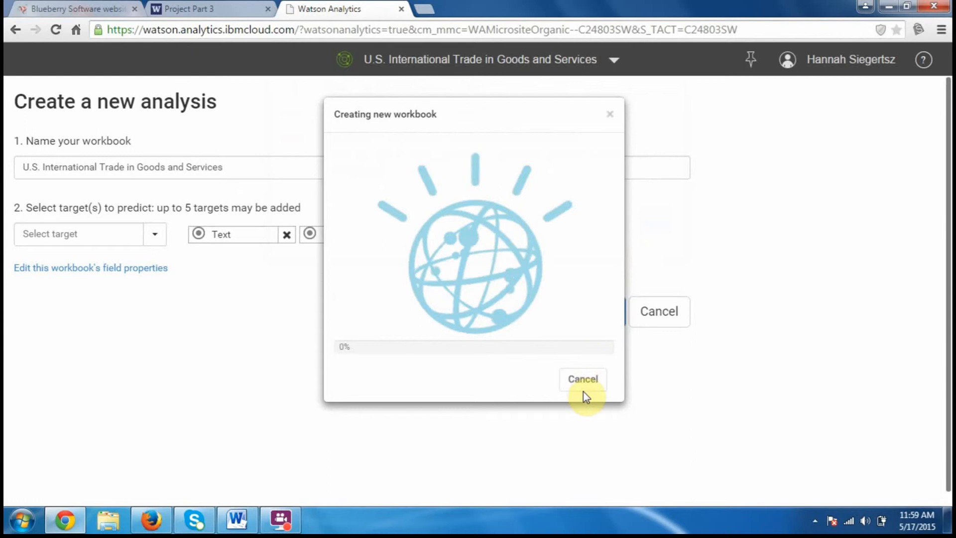
pyautogui.click(610, 114)
# Reopen the U.S. International Trade in Goods and Services prediction from the Welcome page and try creating it again
pyautogui.click(610, 69)
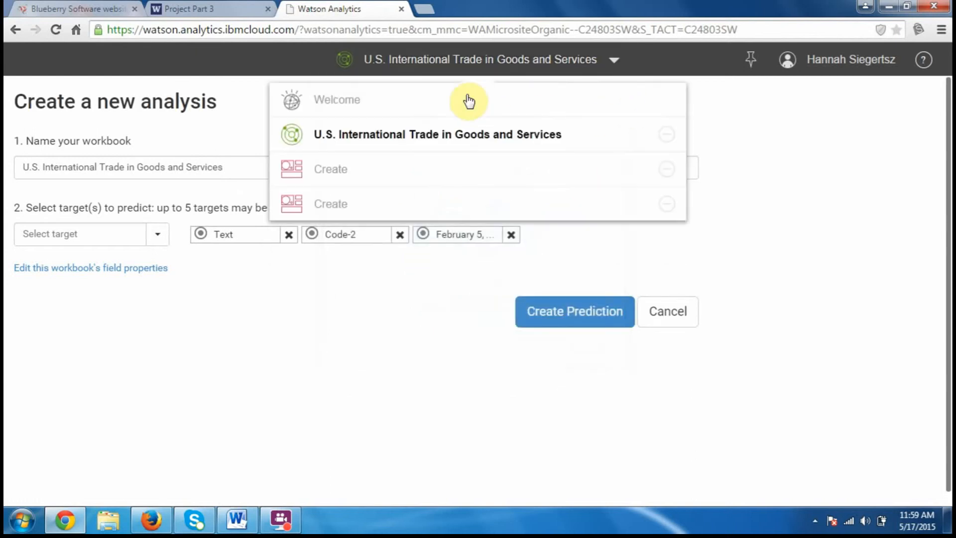
pyautogui.click(455, 103)
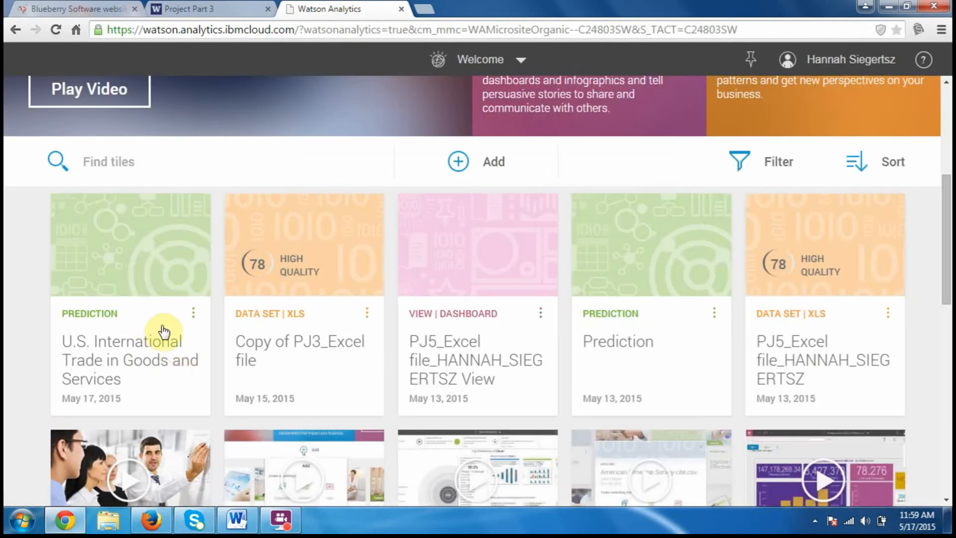
pyautogui.click(127, 304)
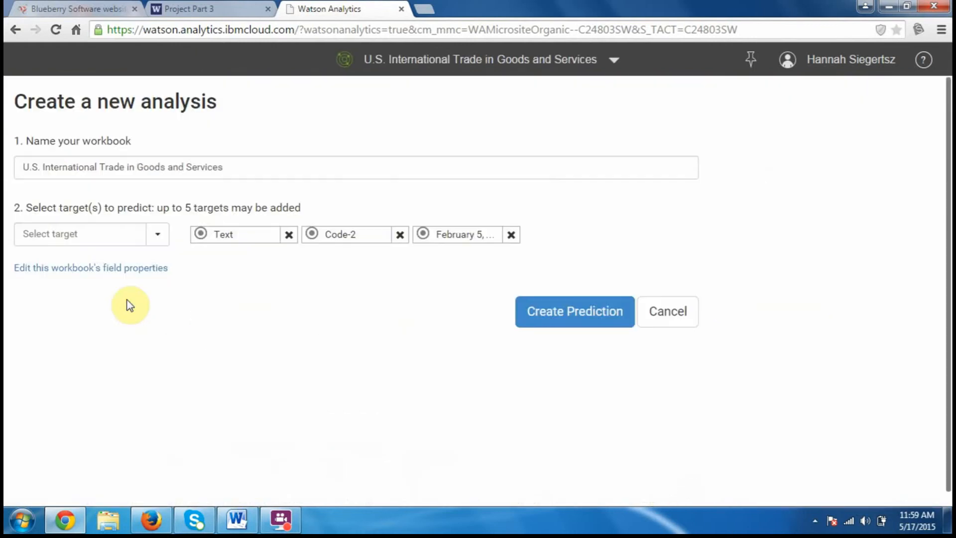
pyautogui.click(619, 314)
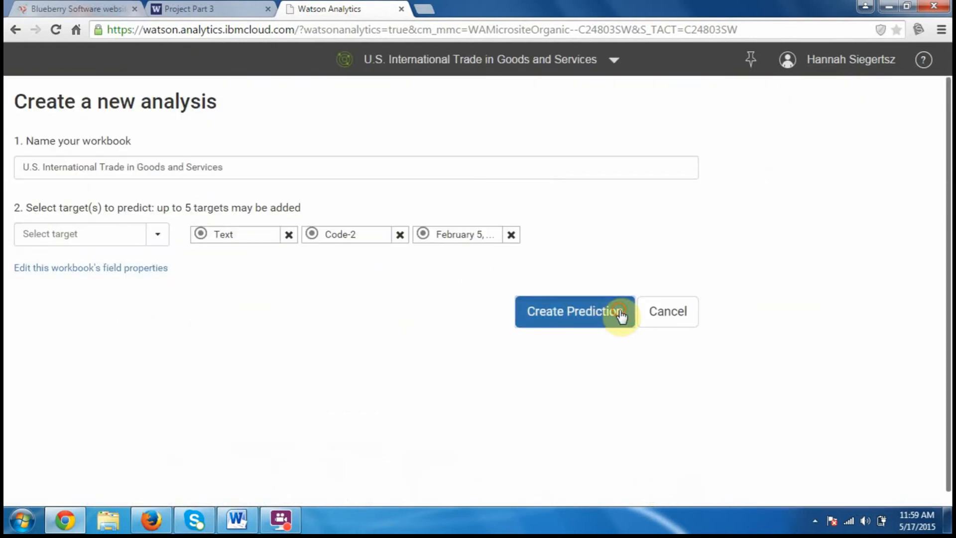
pyautogui.click(651, 241)
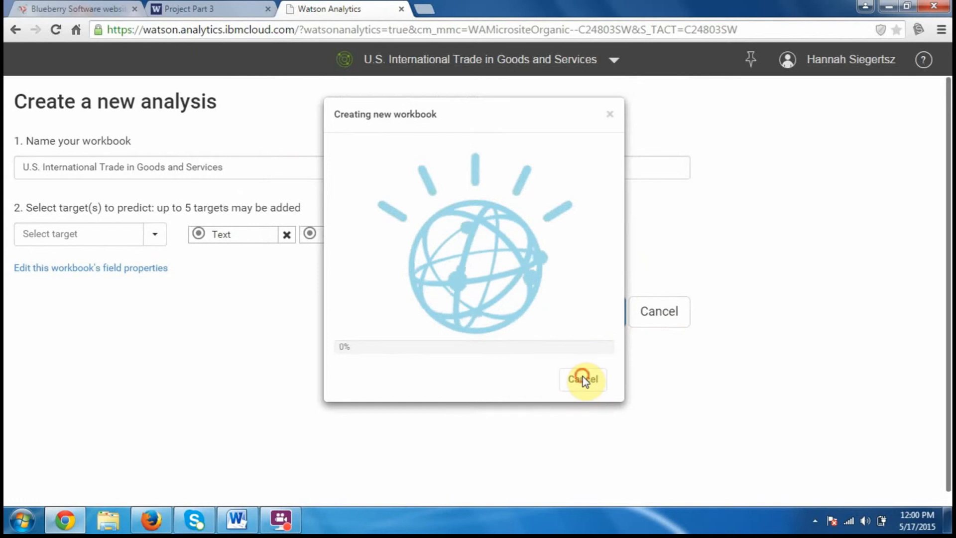
pyautogui.click(609, 115)
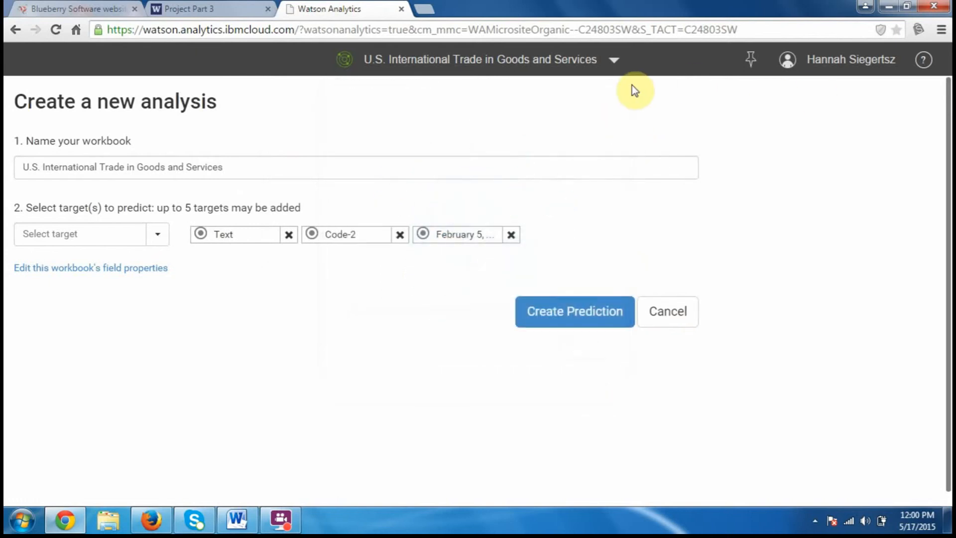
# Return to the Welcome page and delete the U.S. International Trade in Goods and Services prediction
pyautogui.click(550, 64)
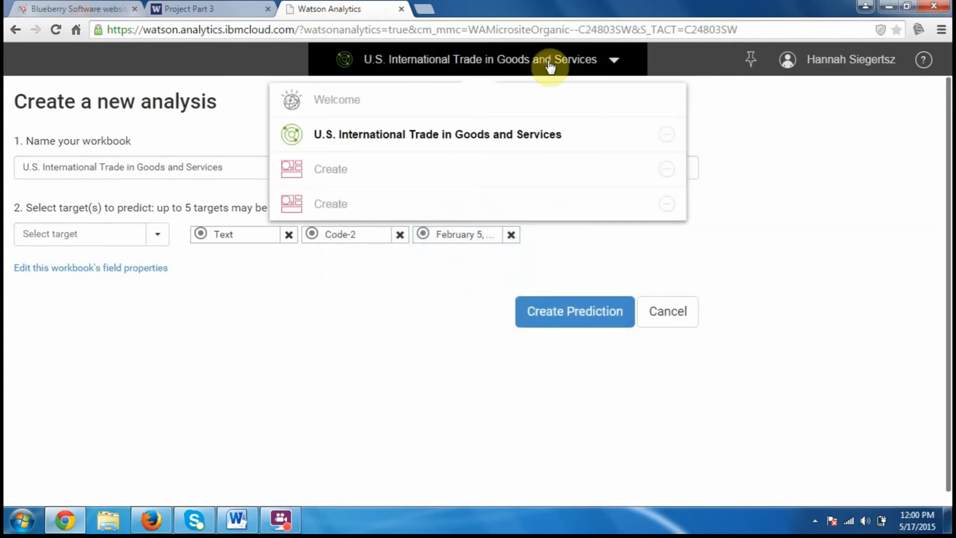
pyautogui.click(440, 132)
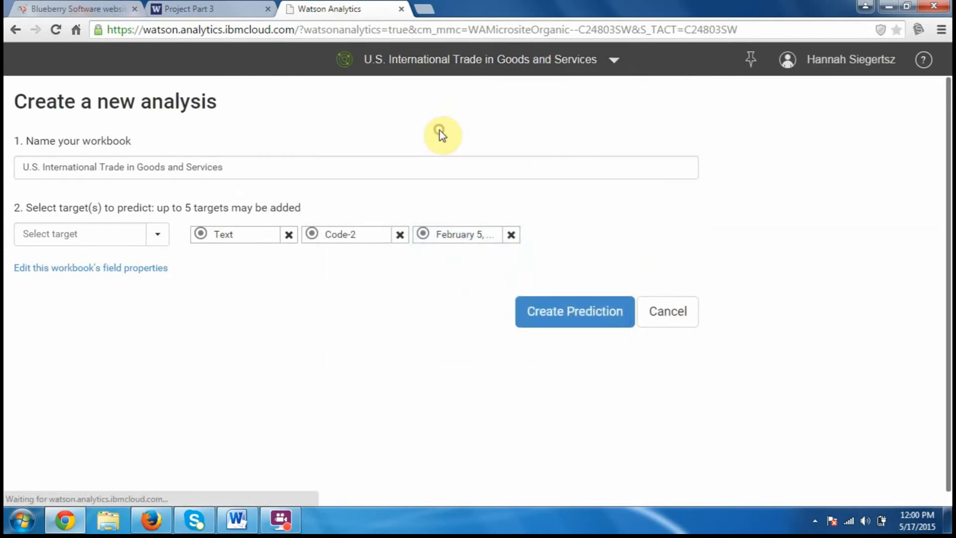
pyautogui.click(486, 64)
pyautogui.click(441, 93)
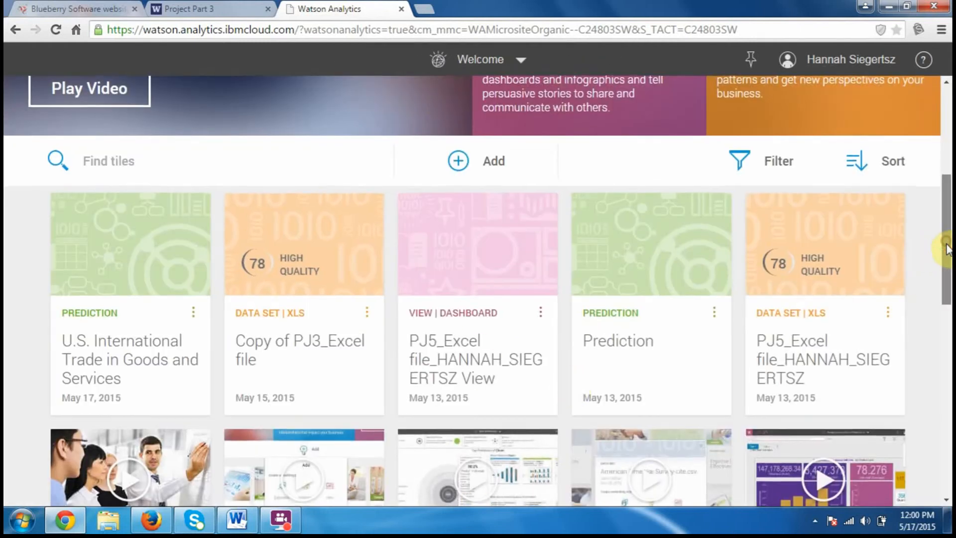
pyautogui.moveTo(945, 241); pyautogui.dragTo(946, 219)
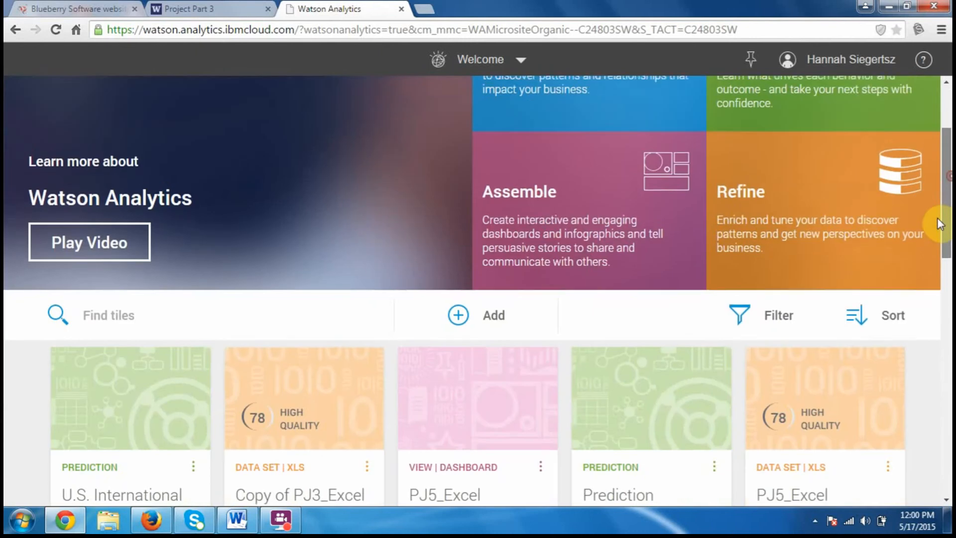
pyautogui.click(189, 463)
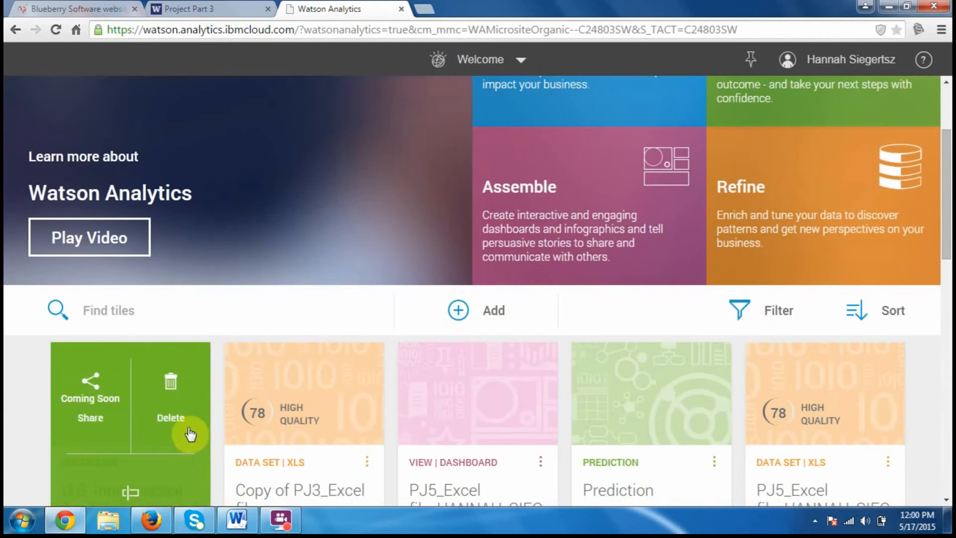
pyautogui.click(187, 427)
pyautogui.click(539, 337)
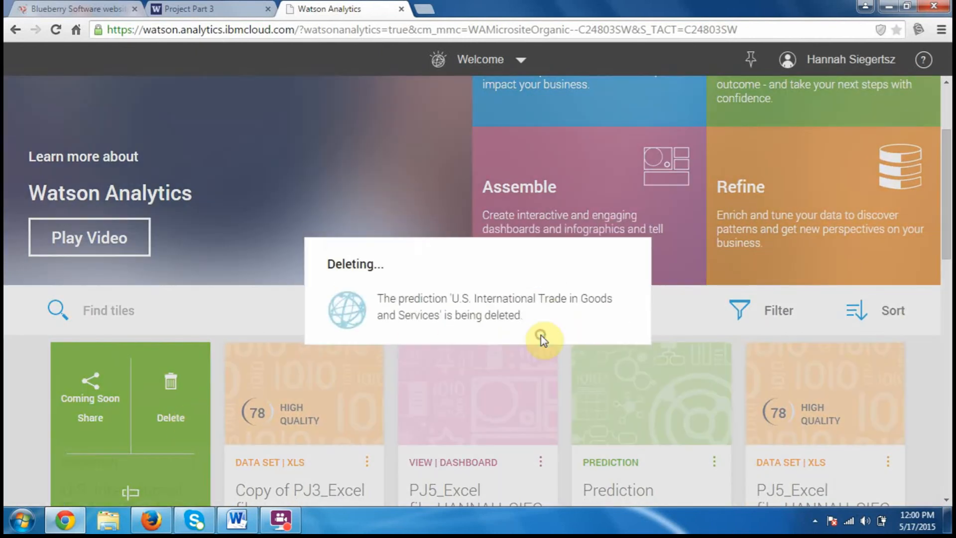
# Start a new prediction from the "Copy of PJ3_Excel file" data set and name the workbook "U.S. International Trade in Goods and Services"
pyautogui.moveTo(948, 195); pyautogui.dragTo(948, 154)
pyautogui.click(778, 173)
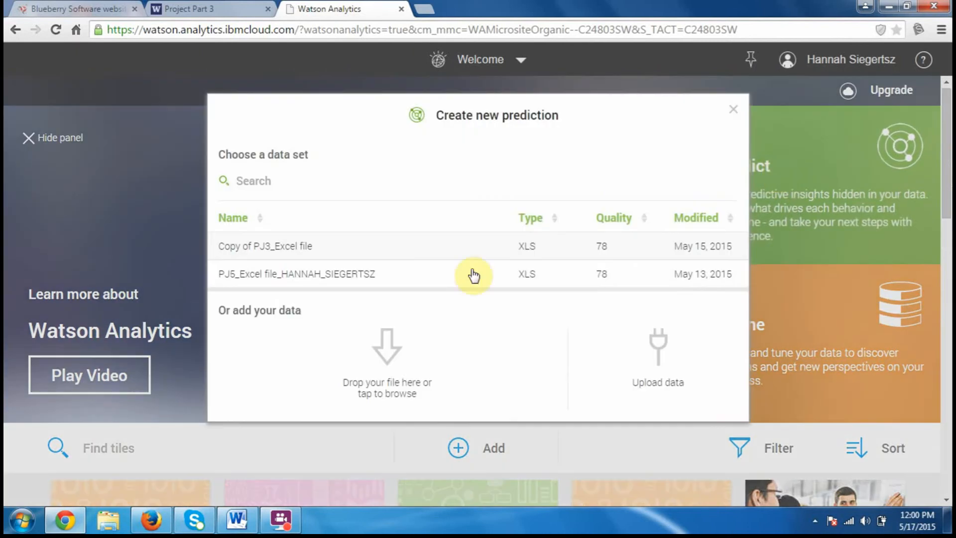
pyautogui.click(400, 252)
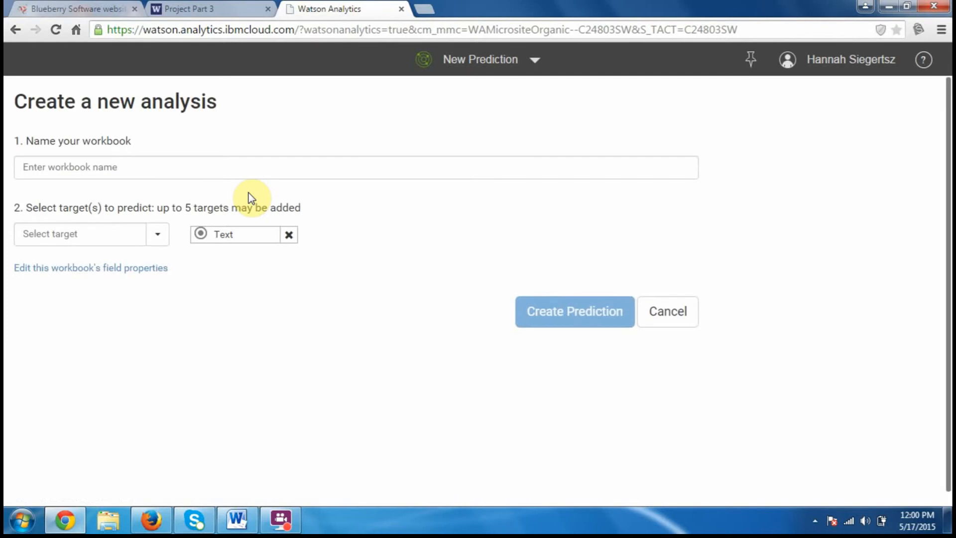
pyautogui.click(244, 173)
pyautogui.hotkey('ctrl', 'v')
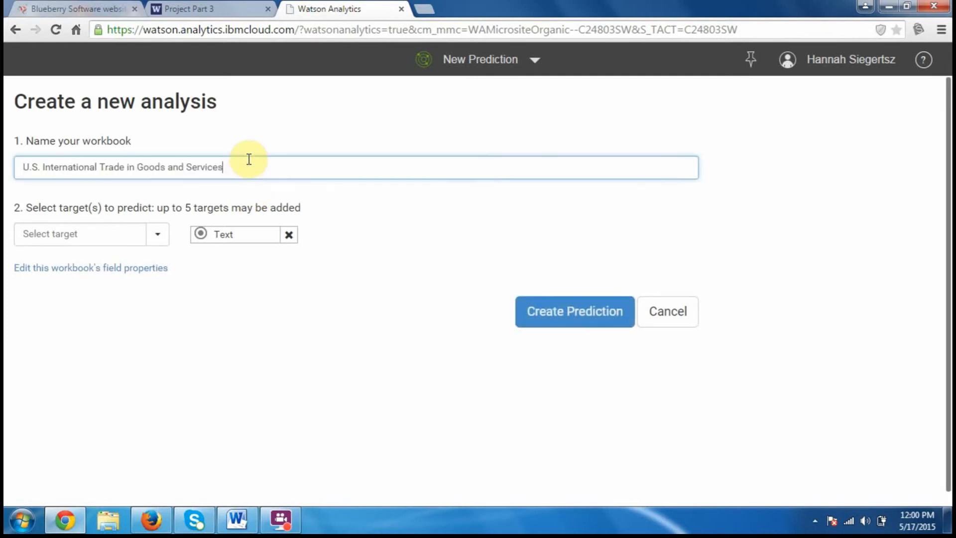
# Add Code-2 and February 5, 2015 as targets alongside Text, and create the prediction
pyautogui.click(155, 236)
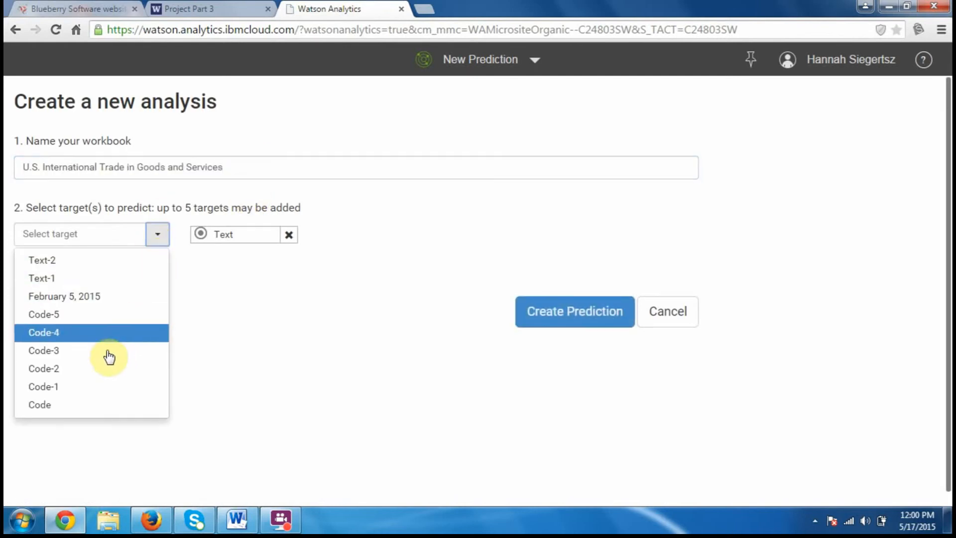
pyautogui.click(108, 369)
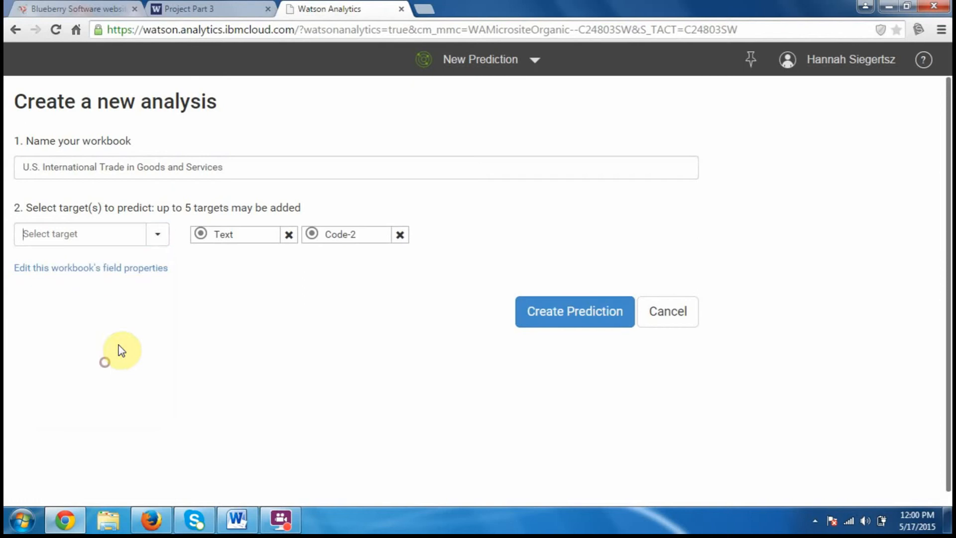
pyautogui.click(158, 236)
pyautogui.click(109, 280)
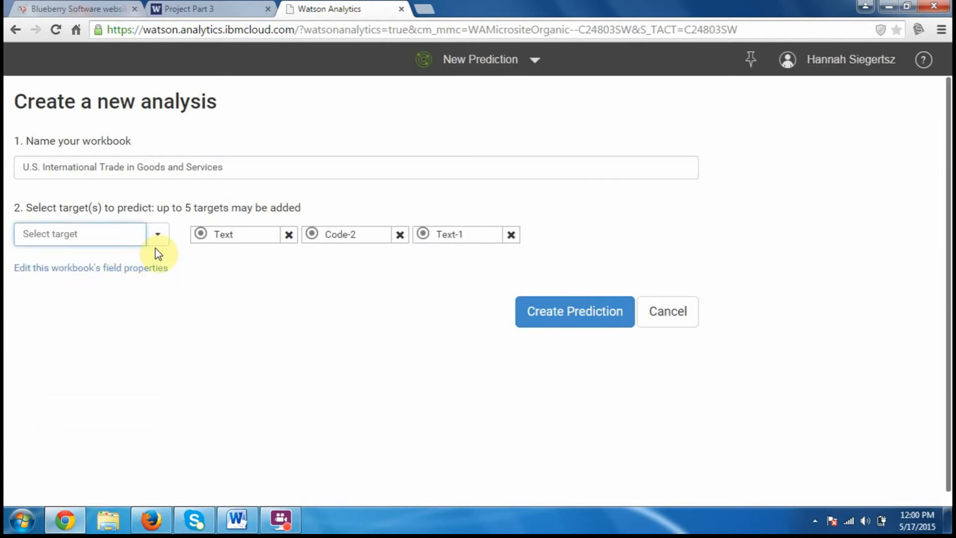
pyautogui.click(516, 234)
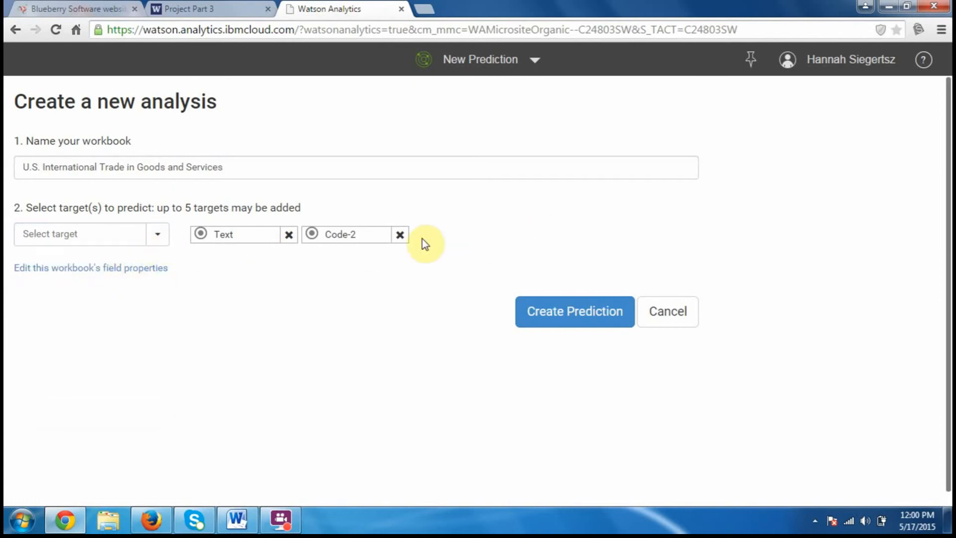
pyautogui.click(152, 244)
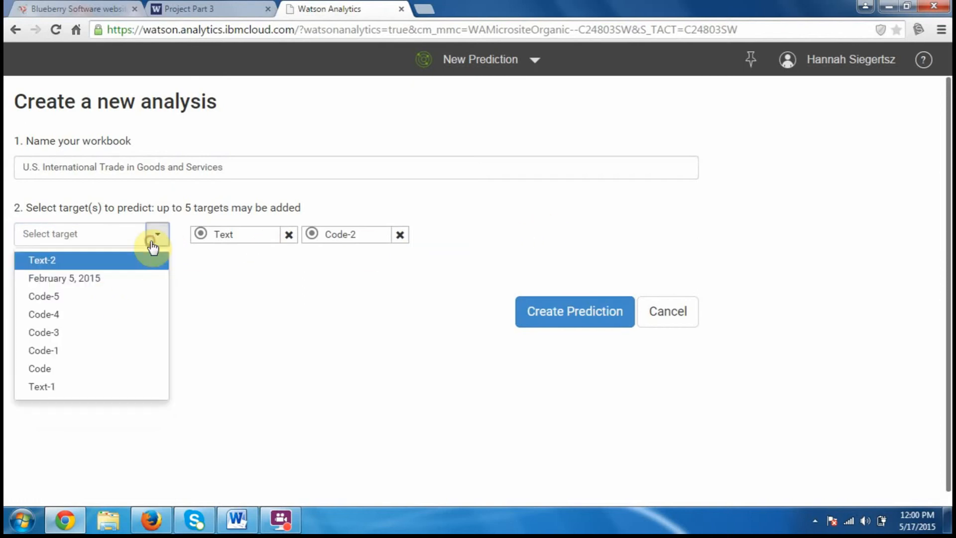
pyautogui.click(130, 280)
pyautogui.click(603, 320)
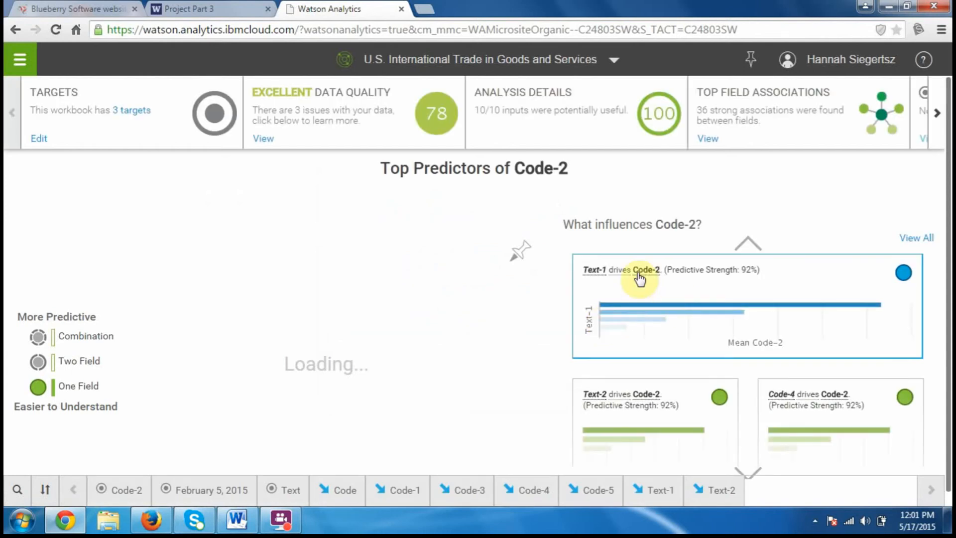
# Examine the "Text-1 drives Code-2" insight with the average labels shown on its bars and the explanation of averages opened
pyautogui.click(629, 300)
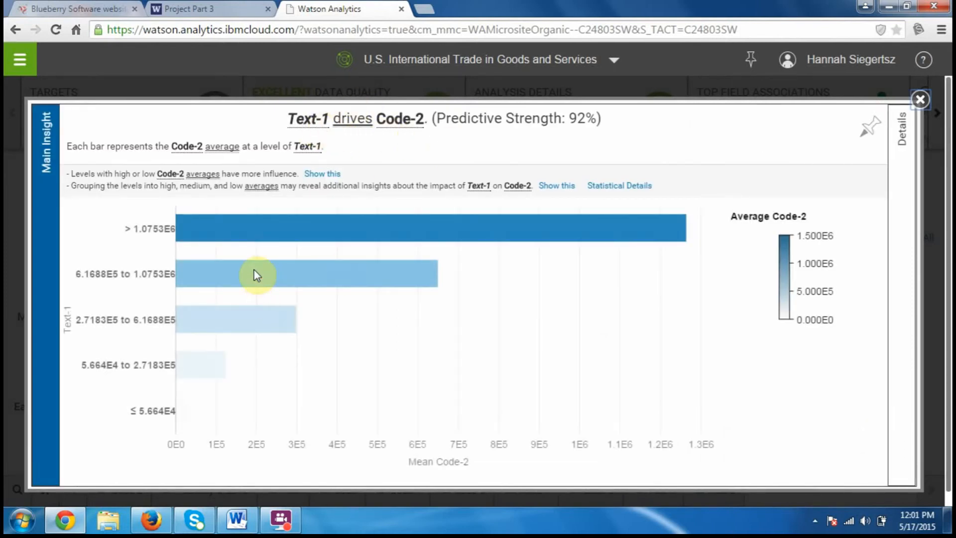
pyautogui.moveTo(251, 236)
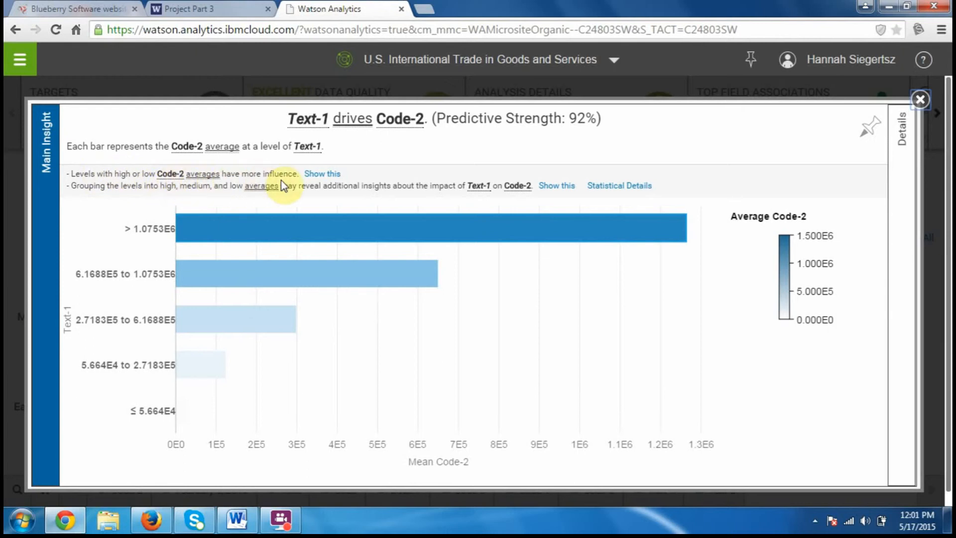
pyautogui.click(318, 177)
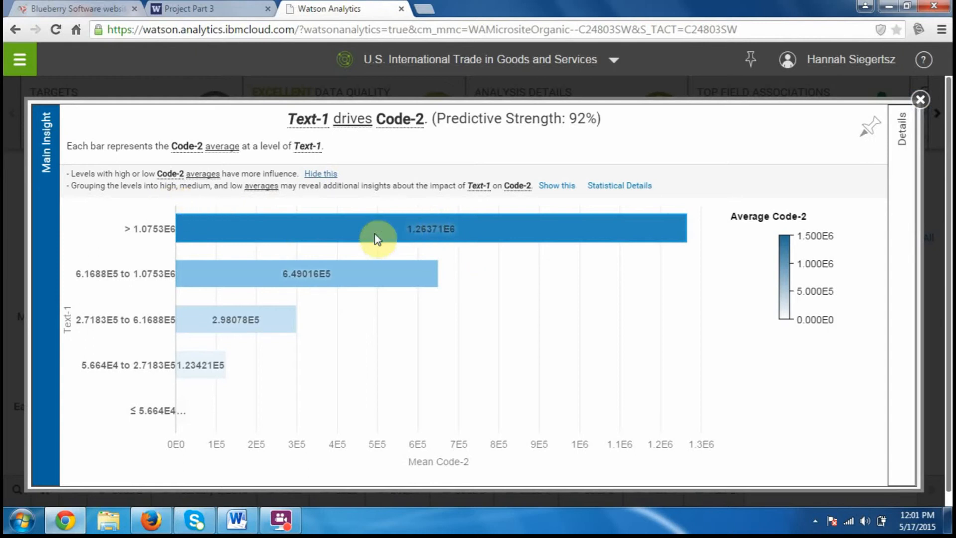
pyautogui.click(200, 376)
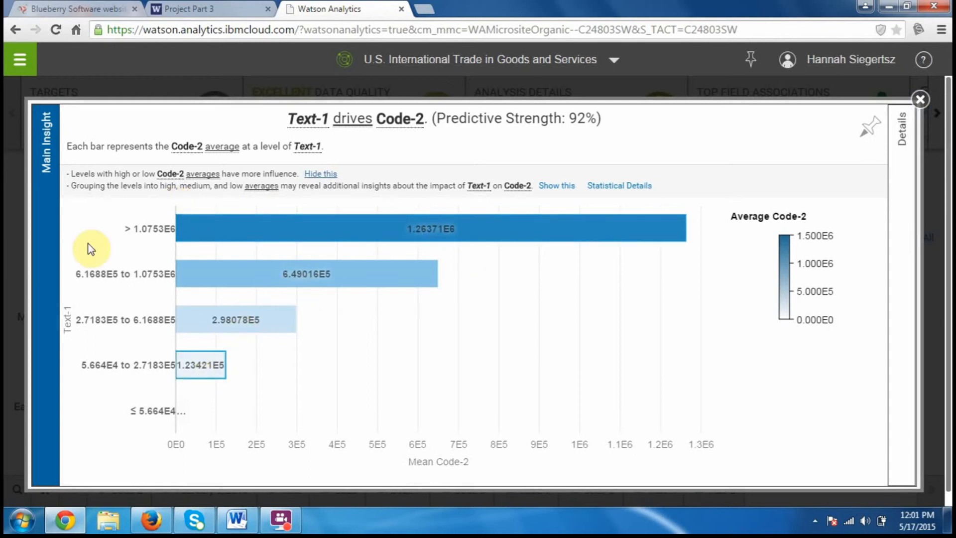
pyautogui.click(257, 191)
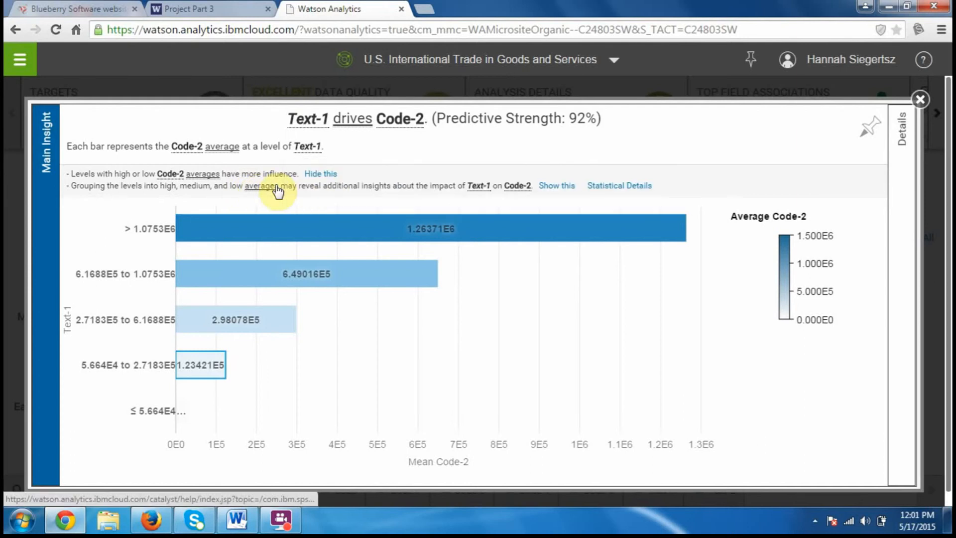
pyautogui.click(274, 191)
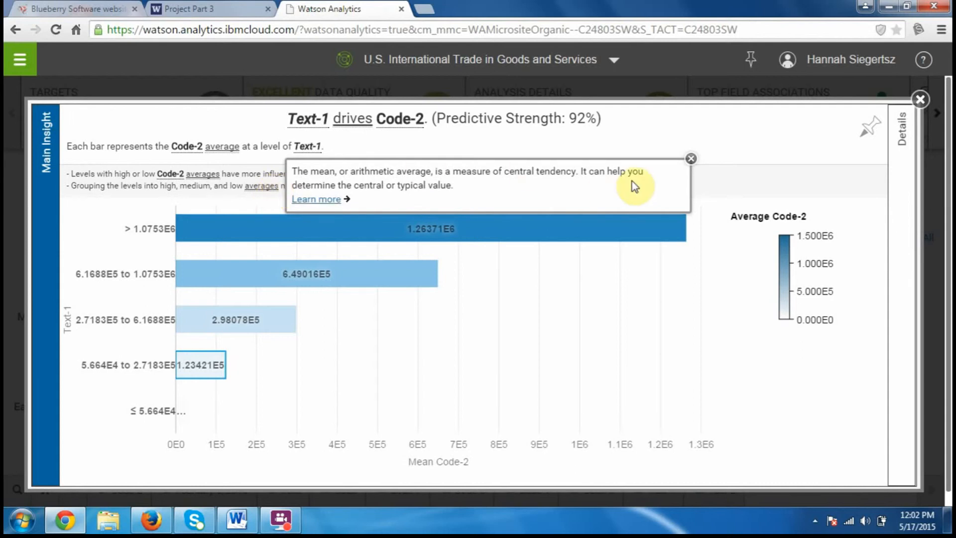
# Examine the details of the "Text-1 drives Code-2" insight, including the ANOVA statistical details for the main effect, and close the insight
pyautogui.click(690, 158)
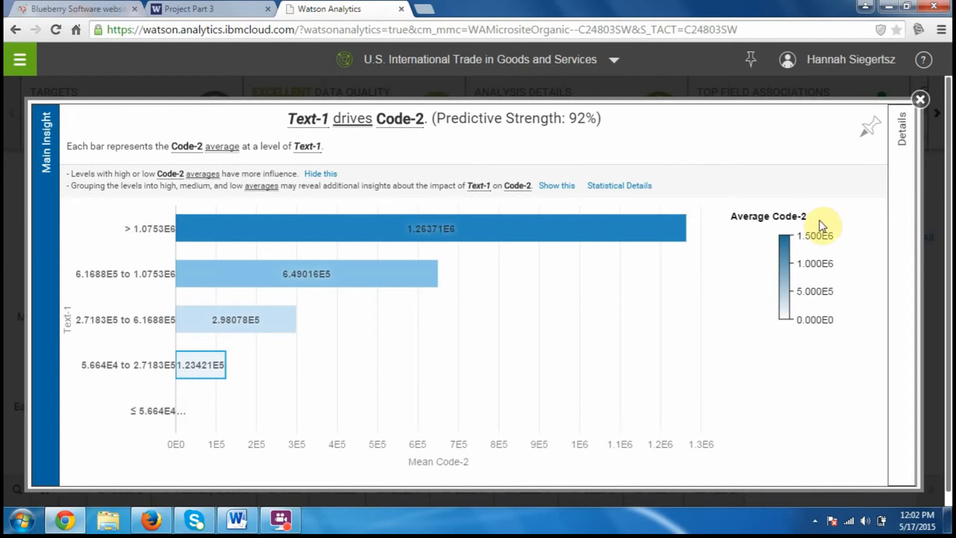
pyautogui.click(899, 209)
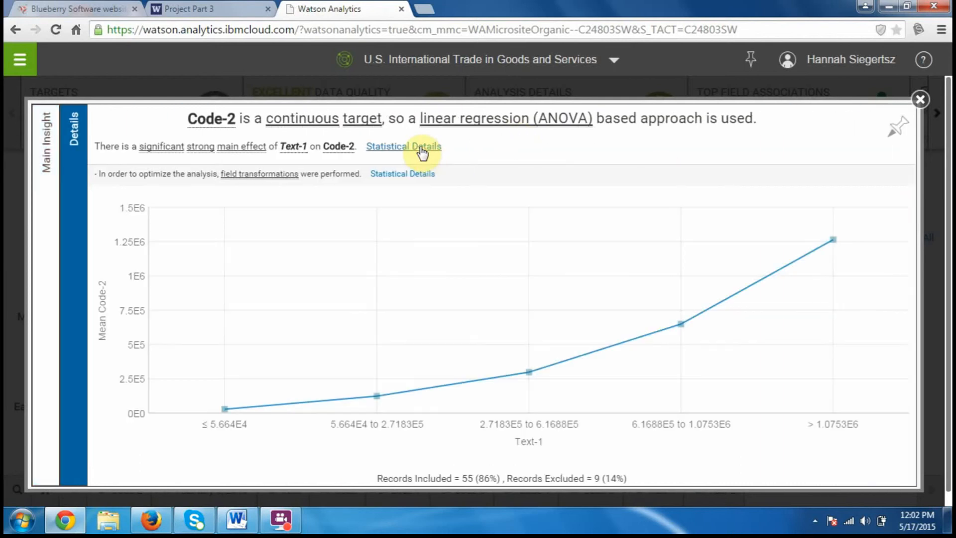
pyautogui.click(420, 147)
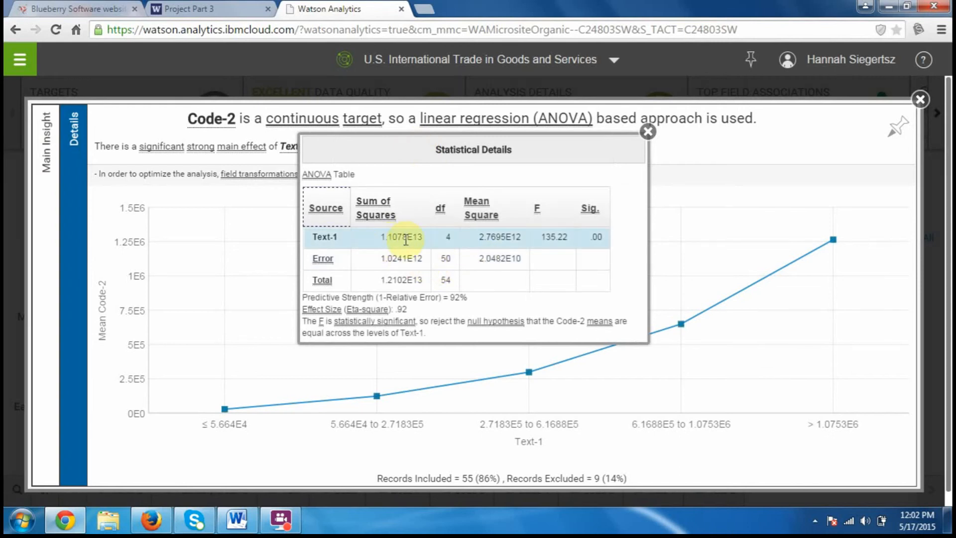
pyautogui.click(650, 133)
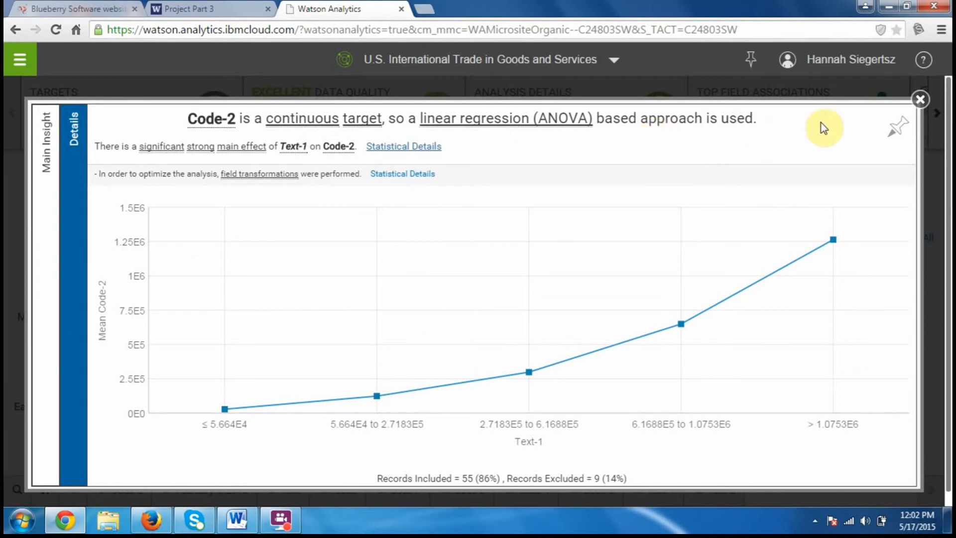
pyautogui.click(918, 102)
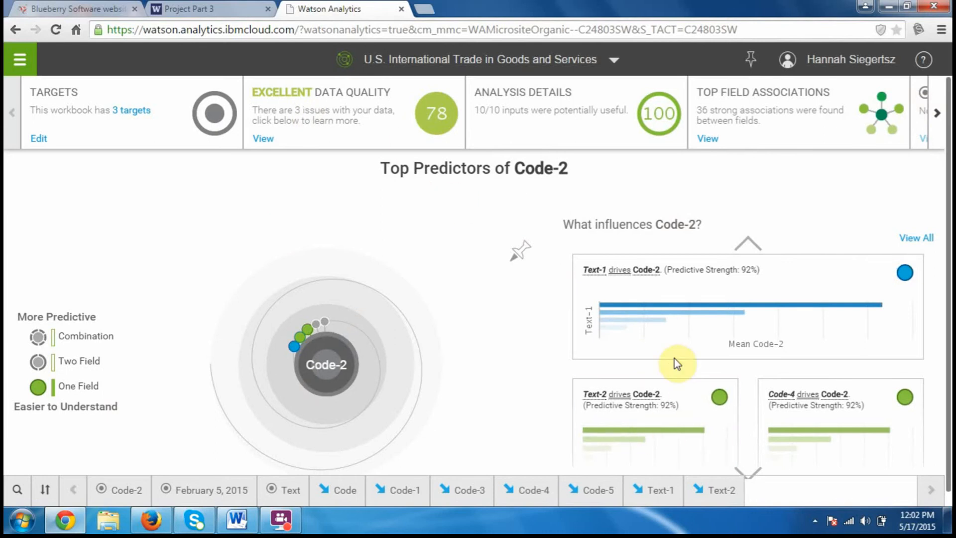
# Examine the "Text-2 drives Code-2" insight with the average labels shown on its bars, and close it
pyautogui.click(652, 439)
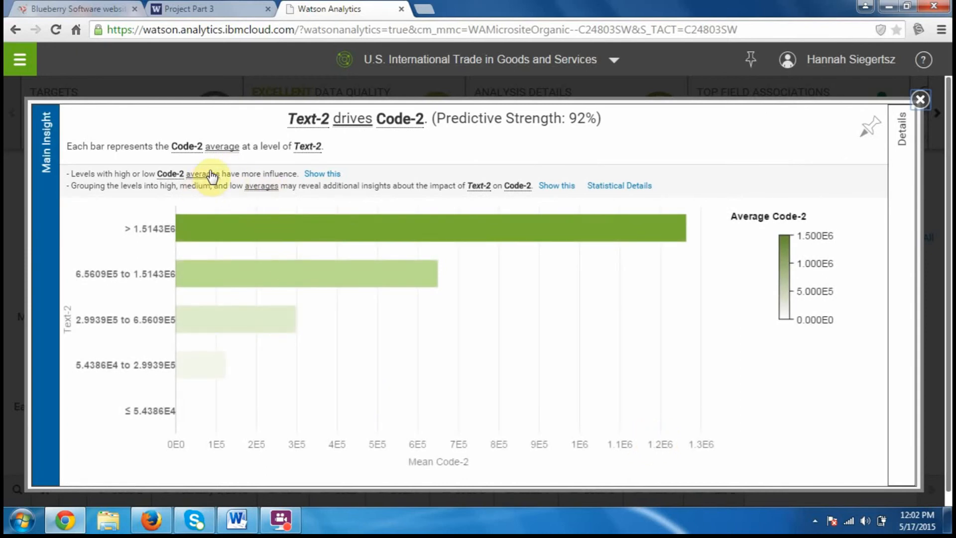
pyautogui.click(321, 173)
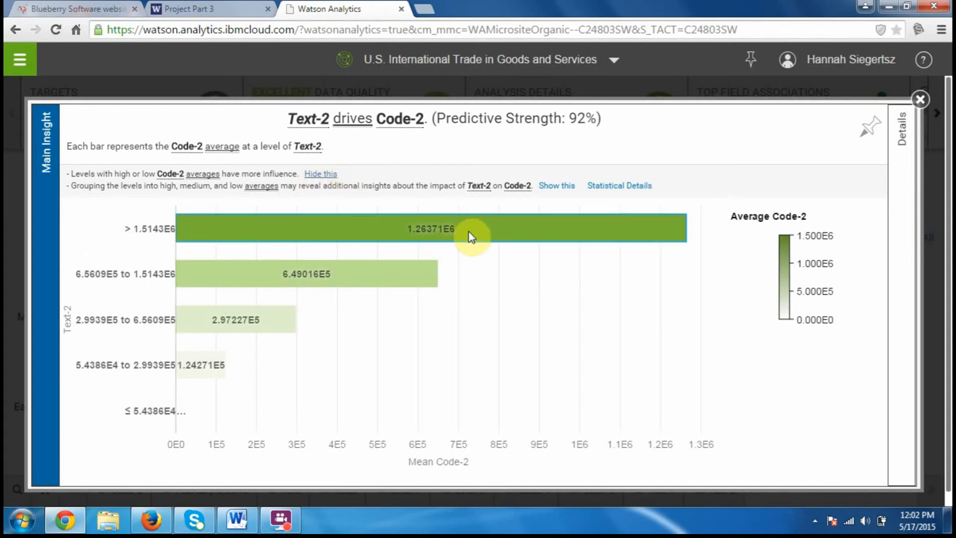
pyautogui.moveTo(319, 283)
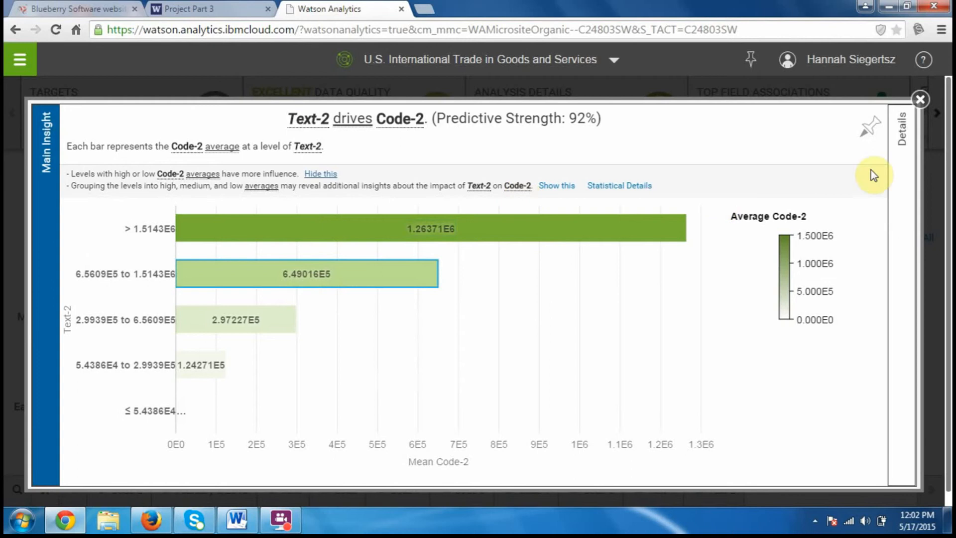
pyautogui.click(921, 101)
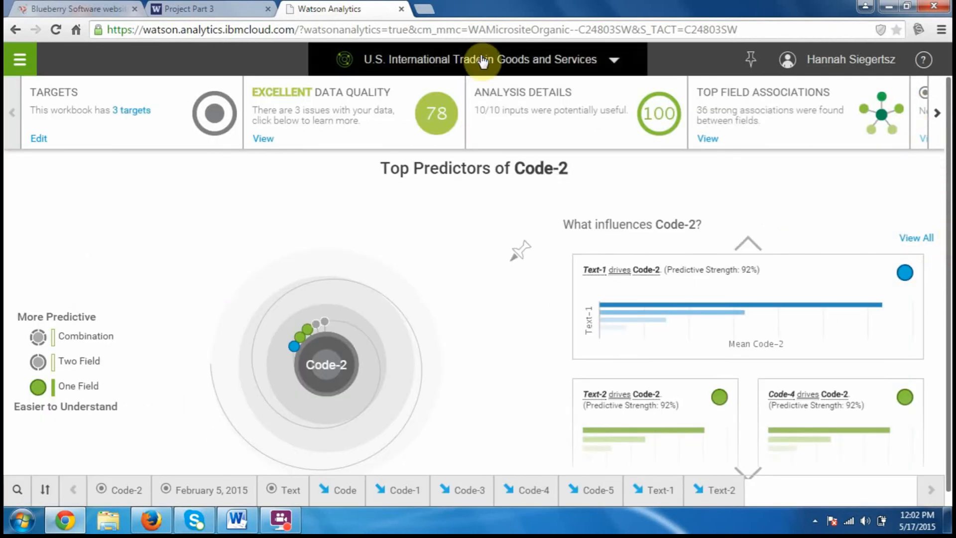
# Return to the Welcome page and start a new Assemble view from the "Copy of PJ3_Excel file" data set
pyautogui.click(617, 60)
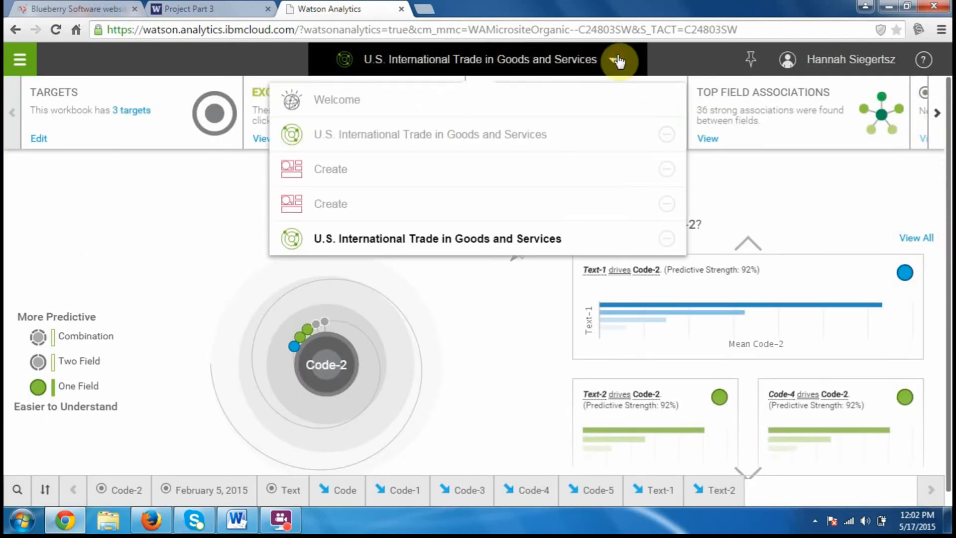
pyautogui.click(451, 108)
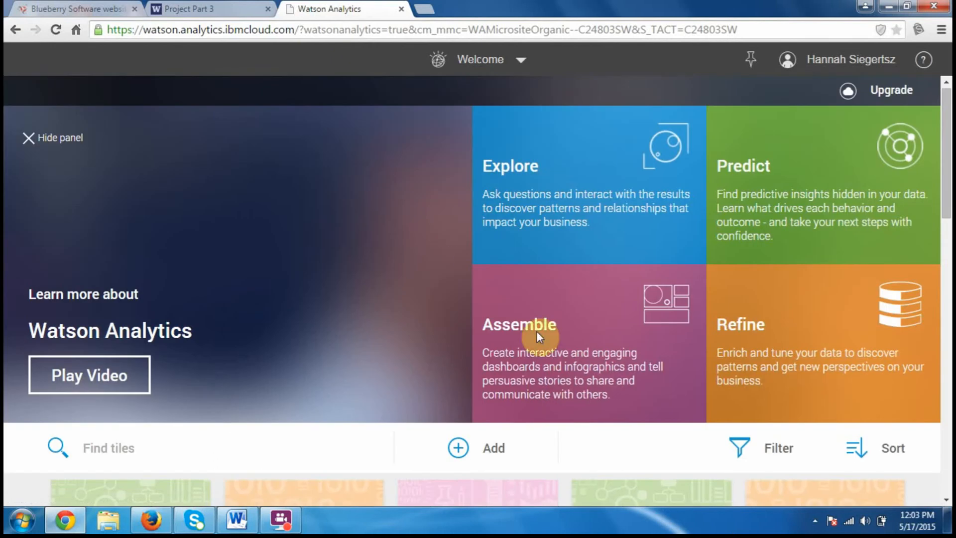
pyautogui.click(613, 366)
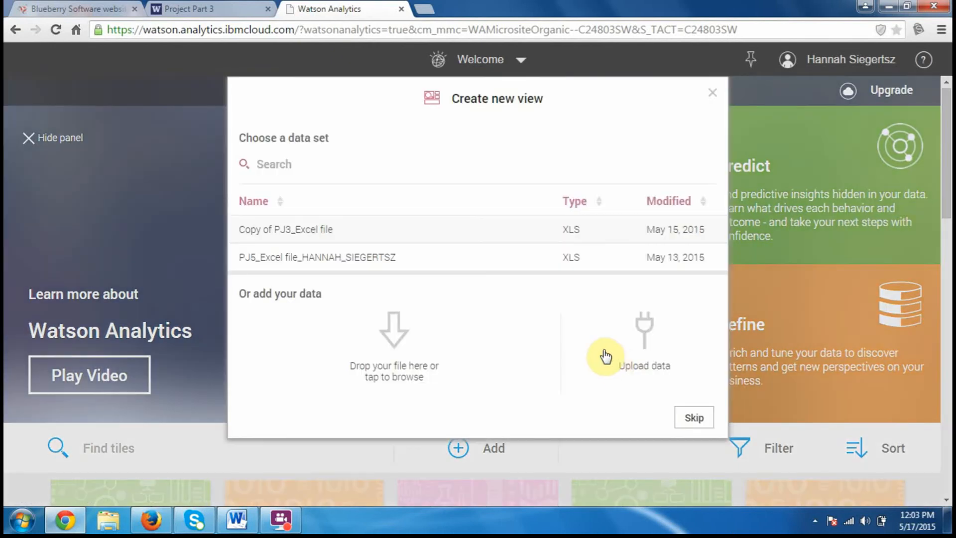
pyautogui.click(365, 229)
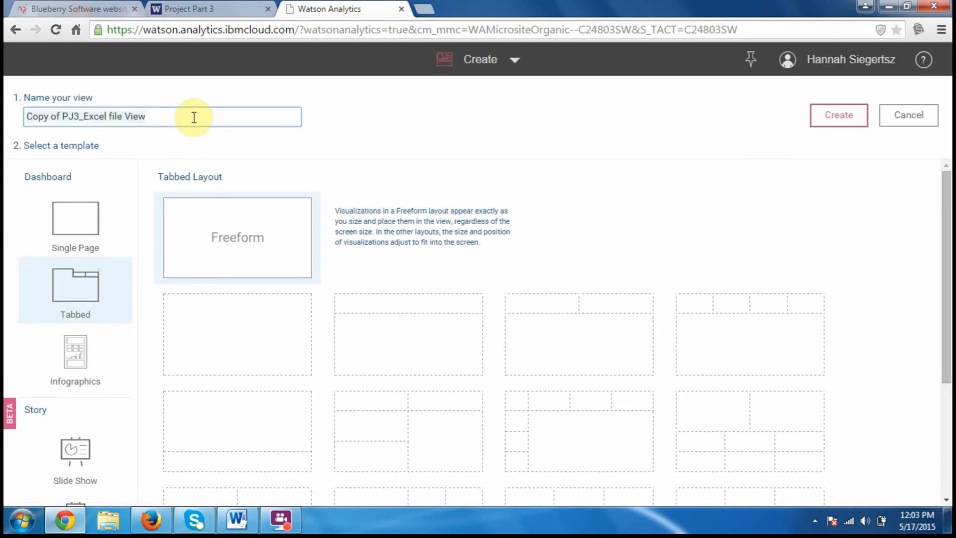
# Name the view "654321", choose the tabbed dashboard template with one undivided area, and create the view
pyautogui.click(179, 114)
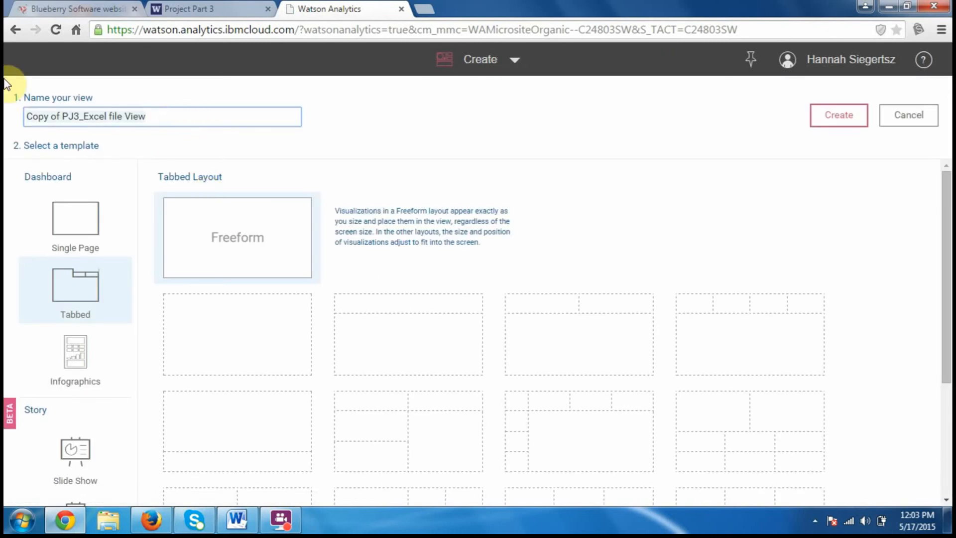
pyautogui.hotkey('ctrl', 'a')
pyautogui.write('65')
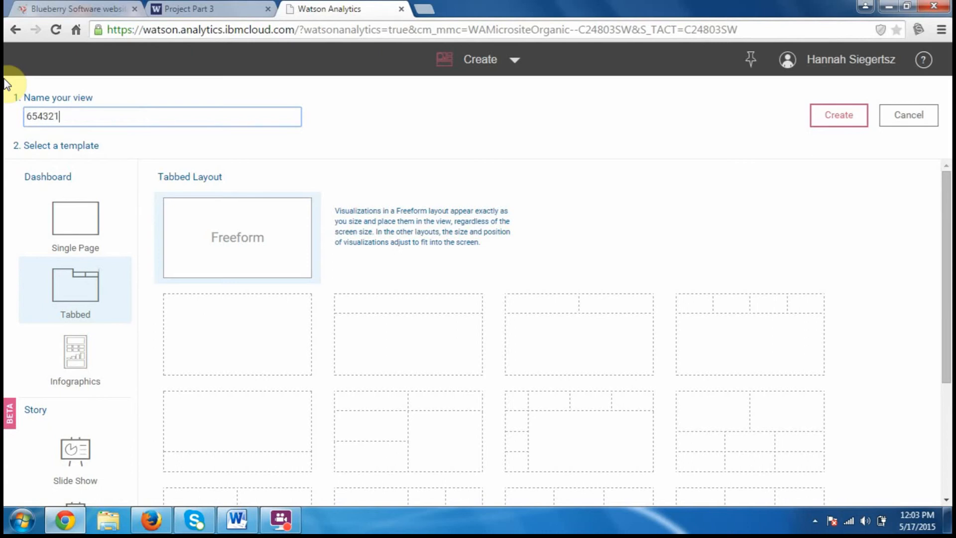
pyautogui.write('4321')
pyautogui.click(250, 340)
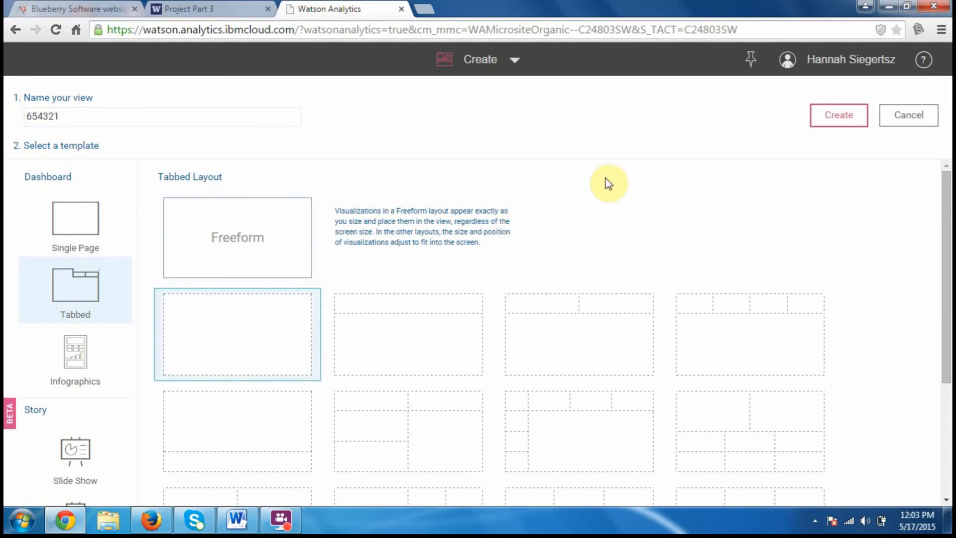
pyautogui.click(838, 118)
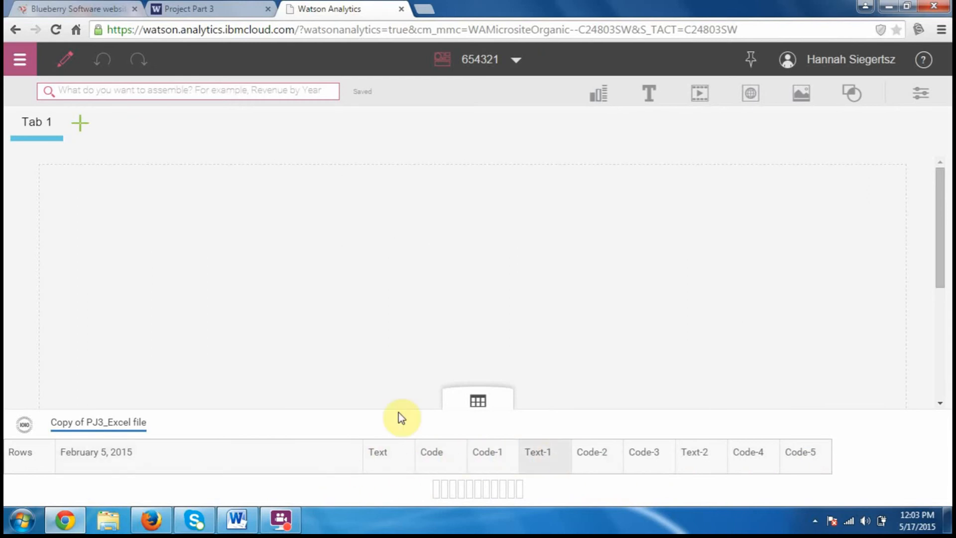
# Build a visualization on Tab 1 from the Text, Code, Code-2 and February 5, 2015 columns
pyautogui.moveTo(938, 229); pyautogui.dragTo(944, 181)
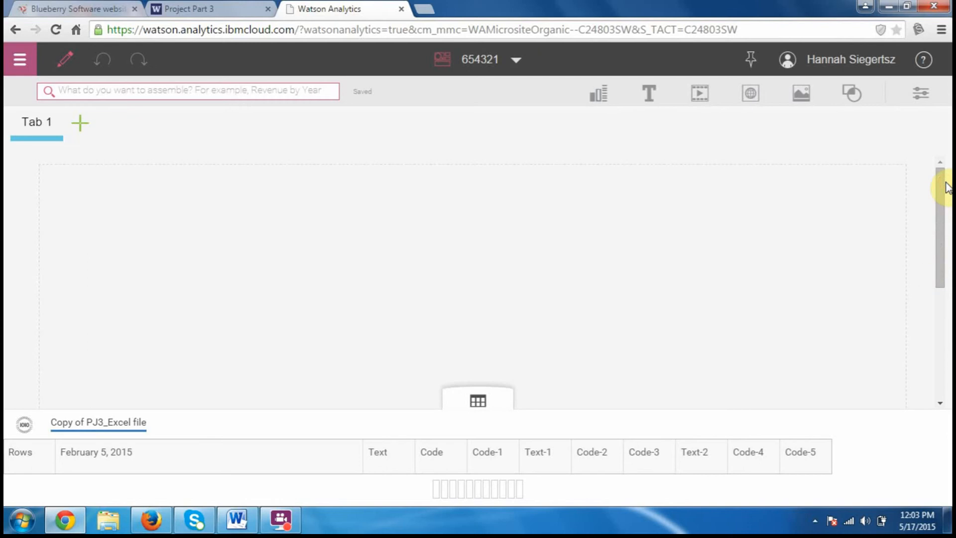
pyautogui.click(398, 457)
pyautogui.moveTo(401, 462); pyautogui.dragTo(395, 358)
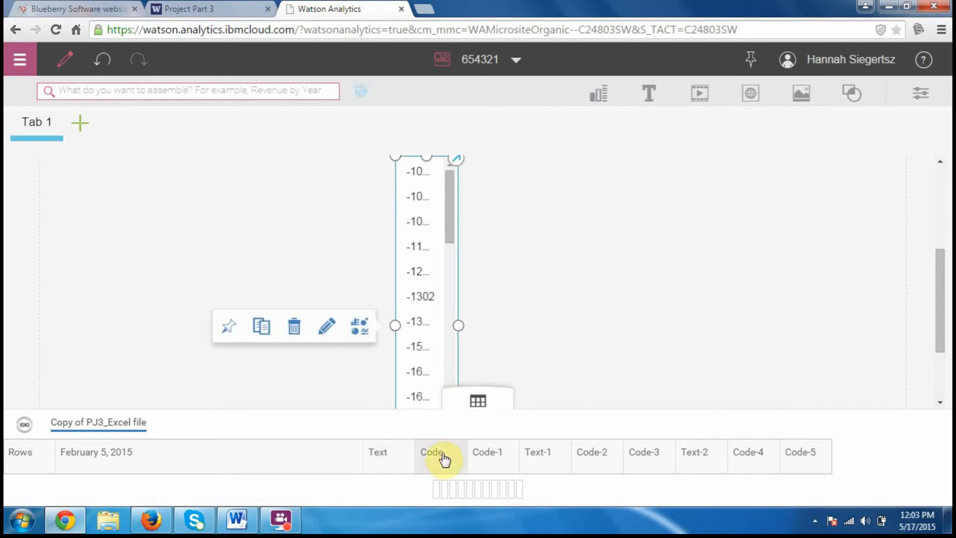
pyautogui.moveTo(442, 461); pyautogui.dragTo(402, 337)
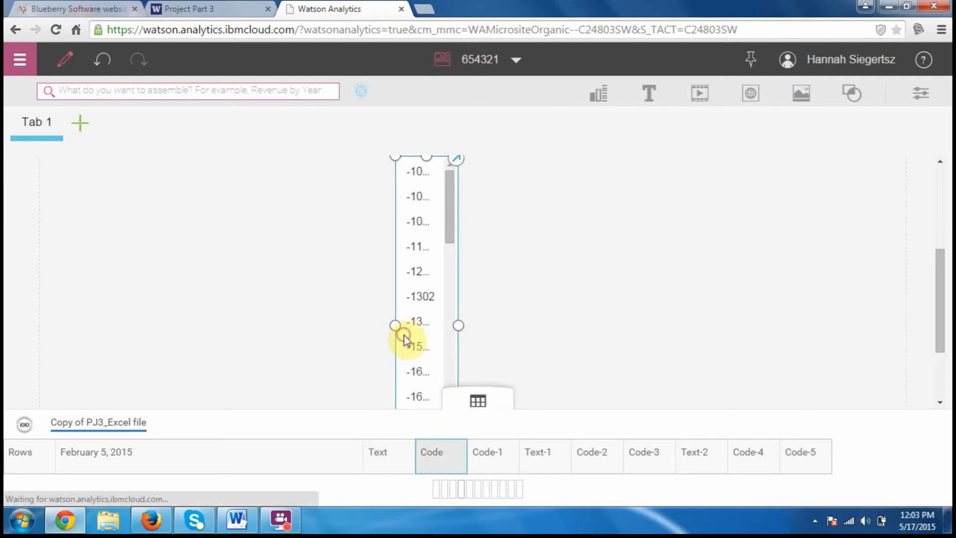
pyautogui.moveTo(602, 461); pyautogui.dragTo(428, 327)
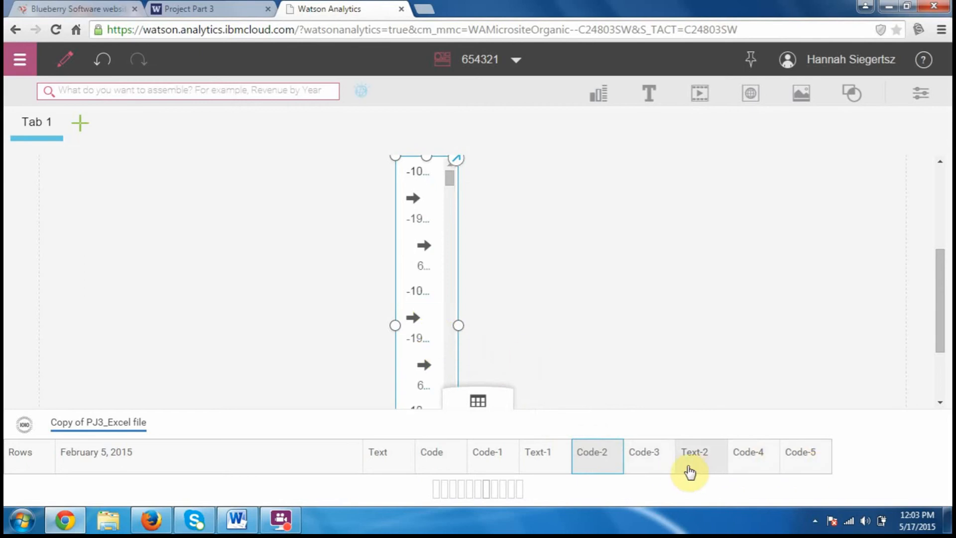
pyautogui.moveTo(798, 472); pyautogui.dragTo(762, 461)
pyautogui.moveTo(184, 457); pyautogui.dragTo(403, 282)
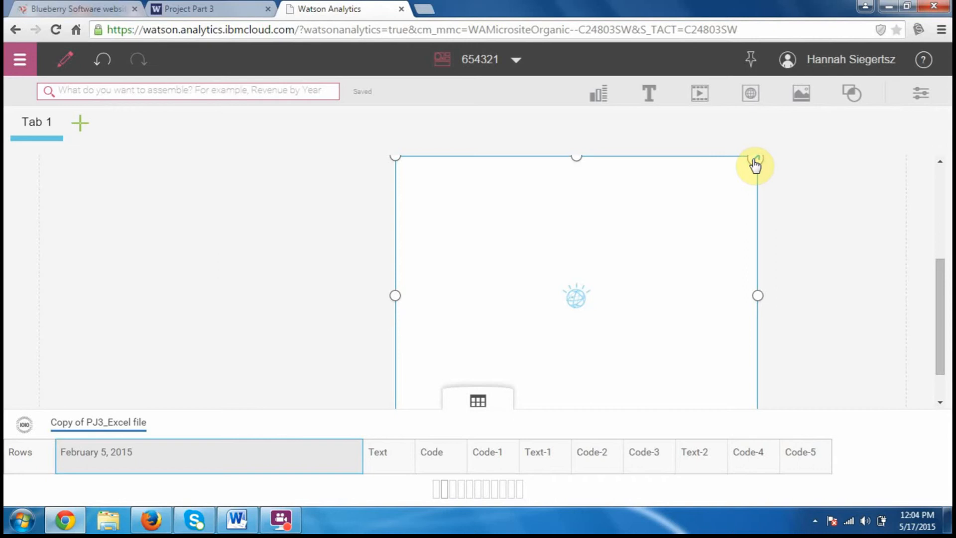
# Expand the treemap to review its legend and column levels, and collapse it again
pyautogui.click(755, 160)
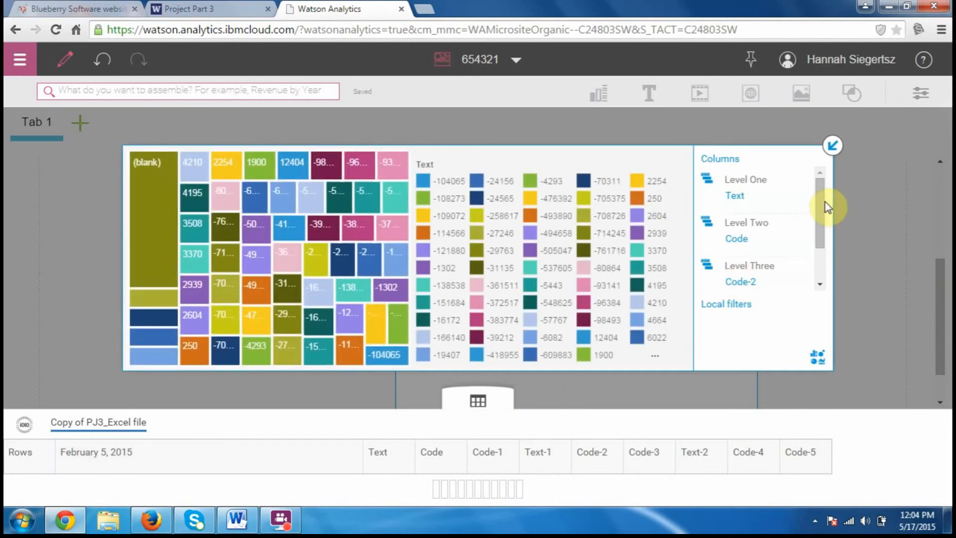
pyautogui.moveTo(820, 202); pyautogui.dragTo(807, 140)
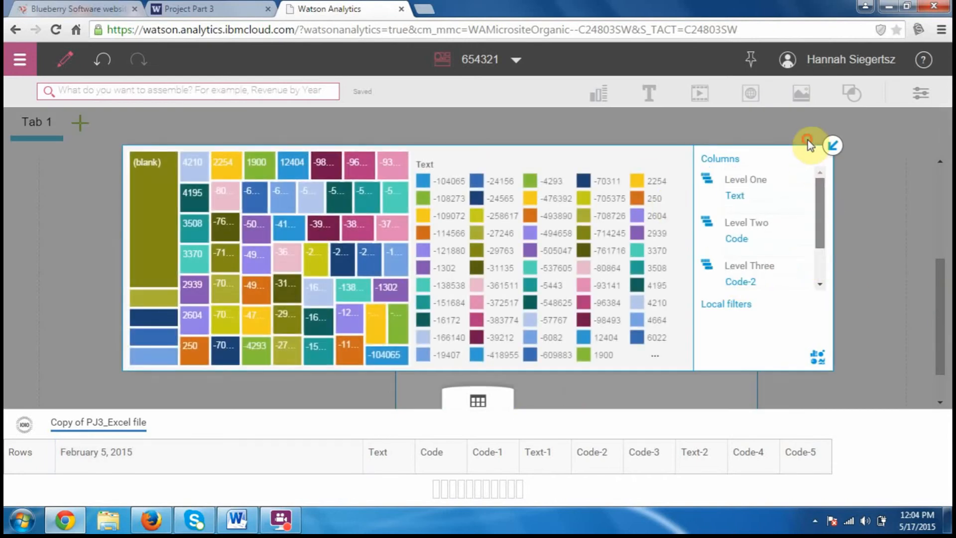
pyautogui.click(833, 146)
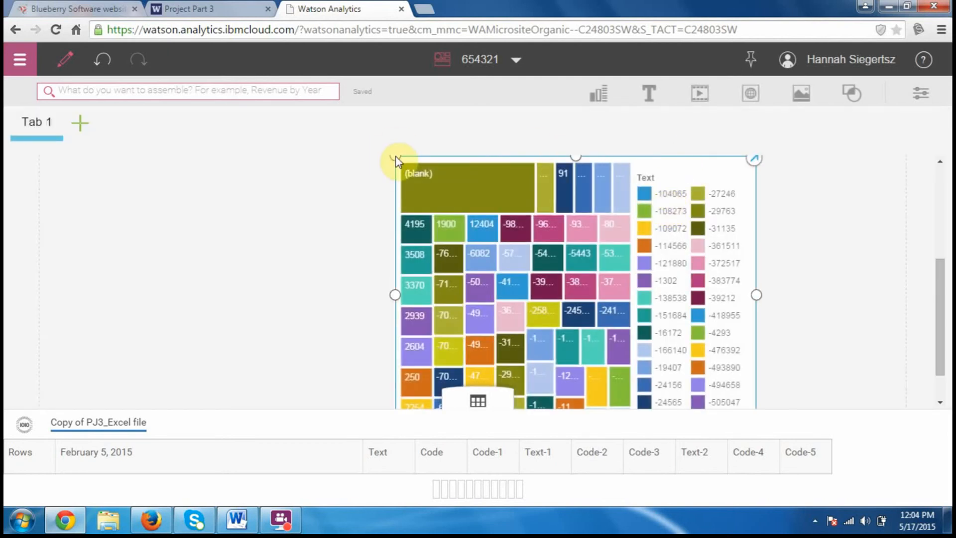
# Enlarge the treemap so that it spans nearly the full width of the dashboard canvas
pyautogui.moveTo(396, 157); pyautogui.dragTo(199, 120)
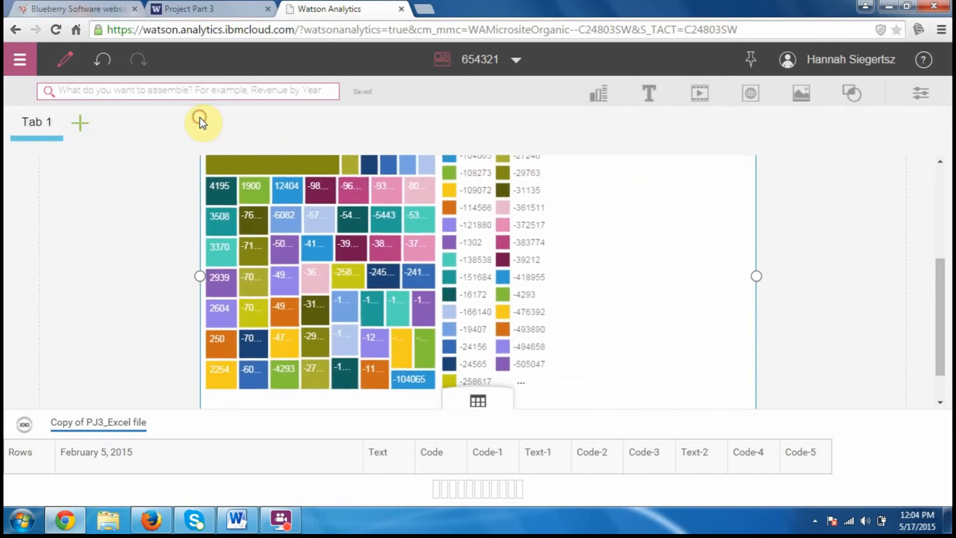
pyautogui.moveTo(200, 279); pyautogui.dragTo(17, 274)
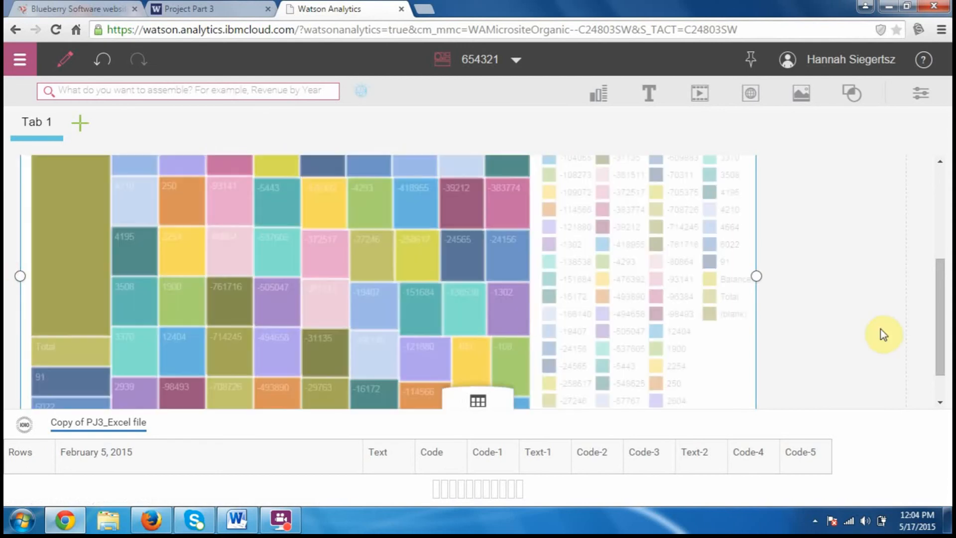
pyautogui.moveTo(758, 277); pyautogui.dragTo(905, 275)
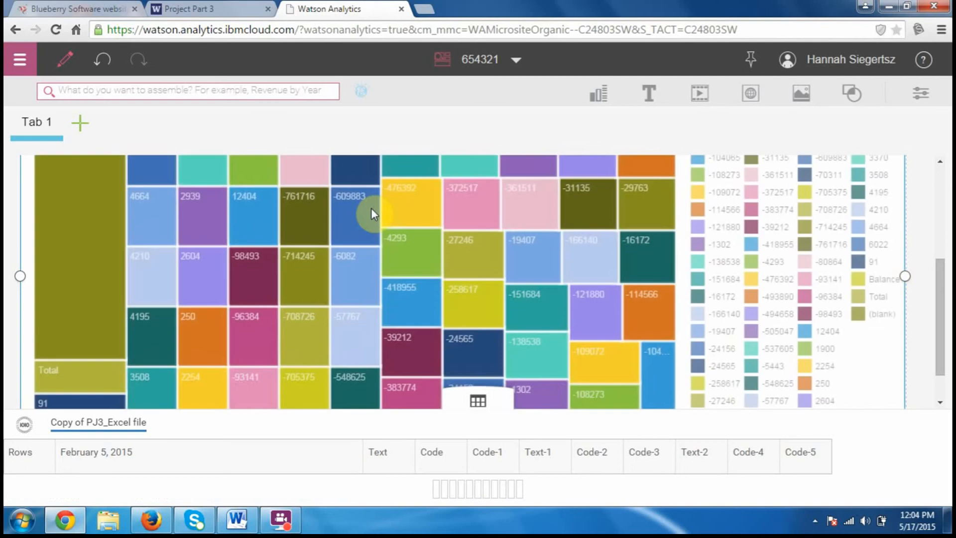
# Inspect individual treemap tiles by highlighting 2939 and -4293
pyautogui.click(222, 223)
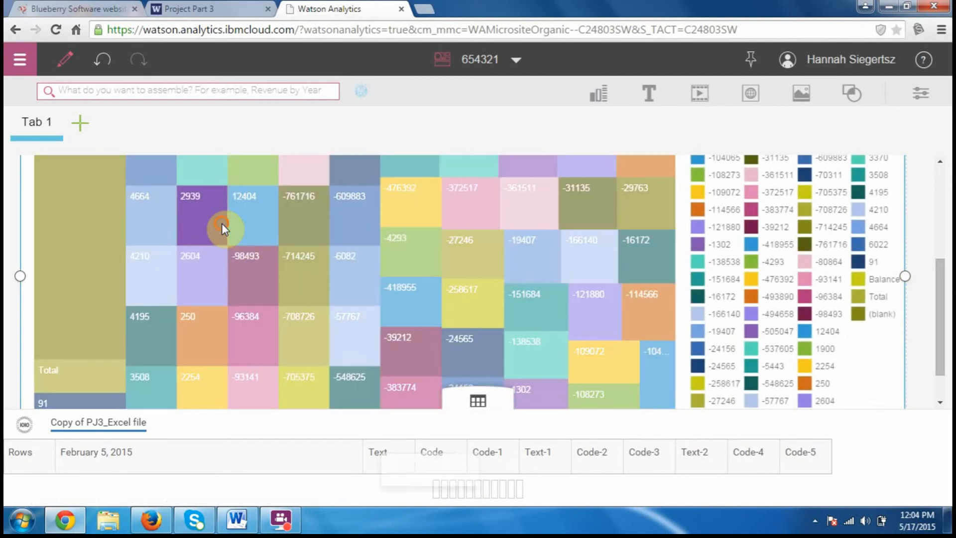
pyautogui.click(390, 297)
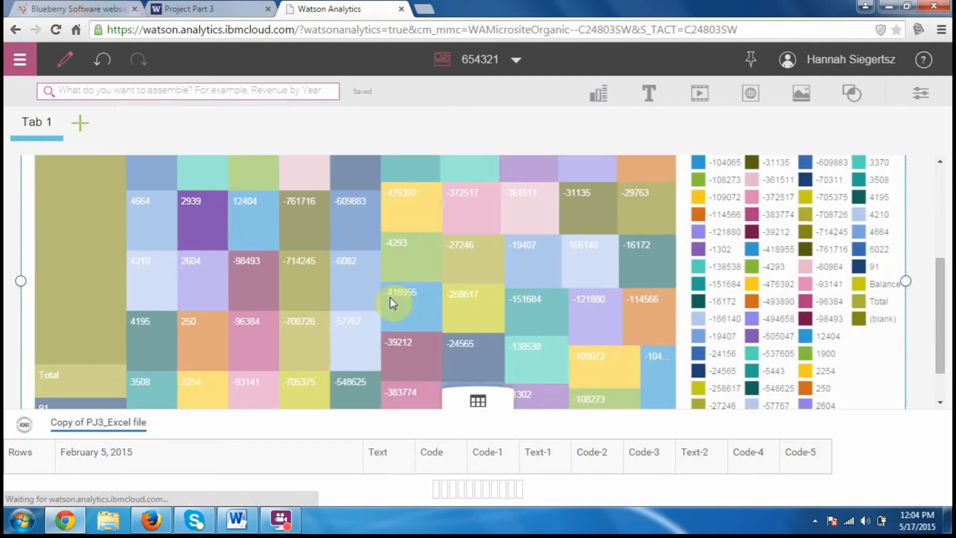
pyautogui.click(402, 274)
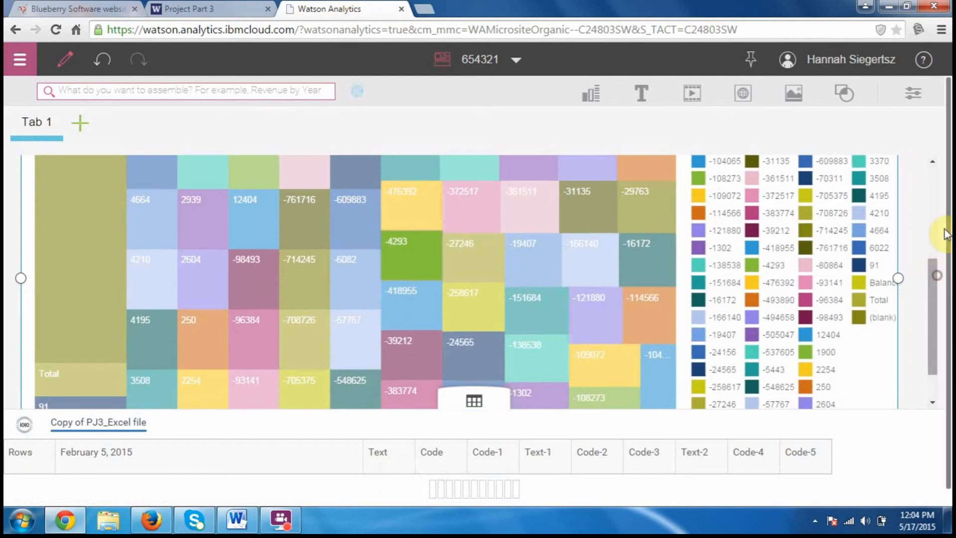
pyautogui.moveTo(945, 229); pyautogui.dragTo(929, 261)
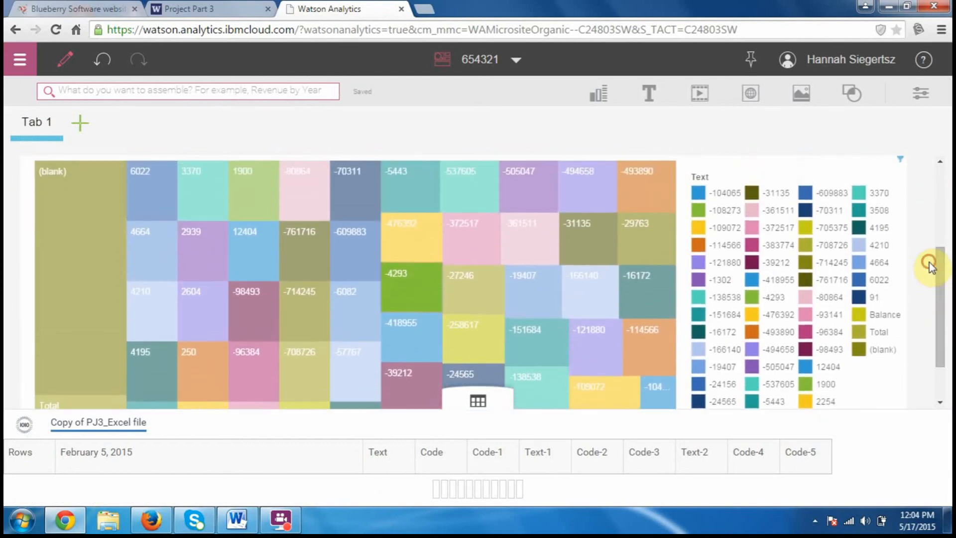
# Filter the treemap to keep only the -494658 tile
pyautogui.click(563, 172)
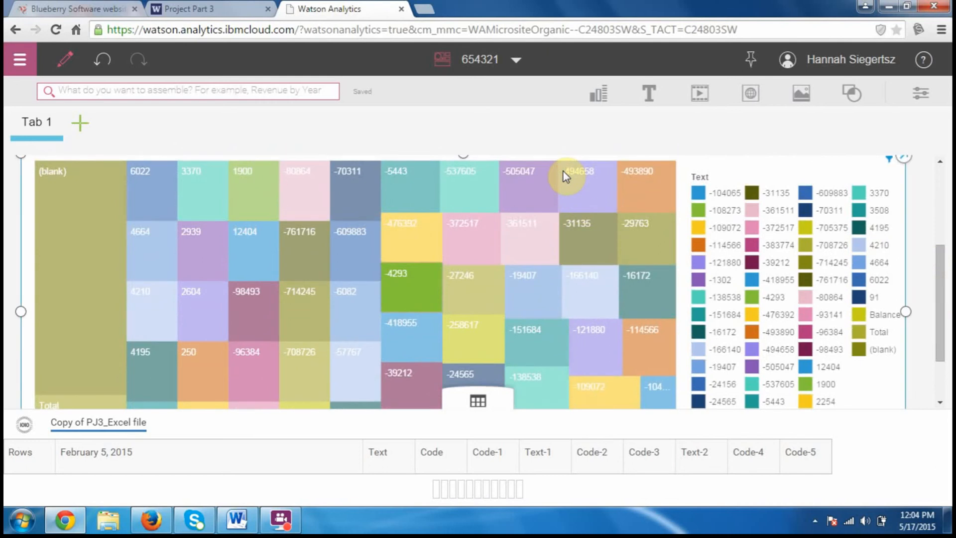
pyautogui.click(563, 171)
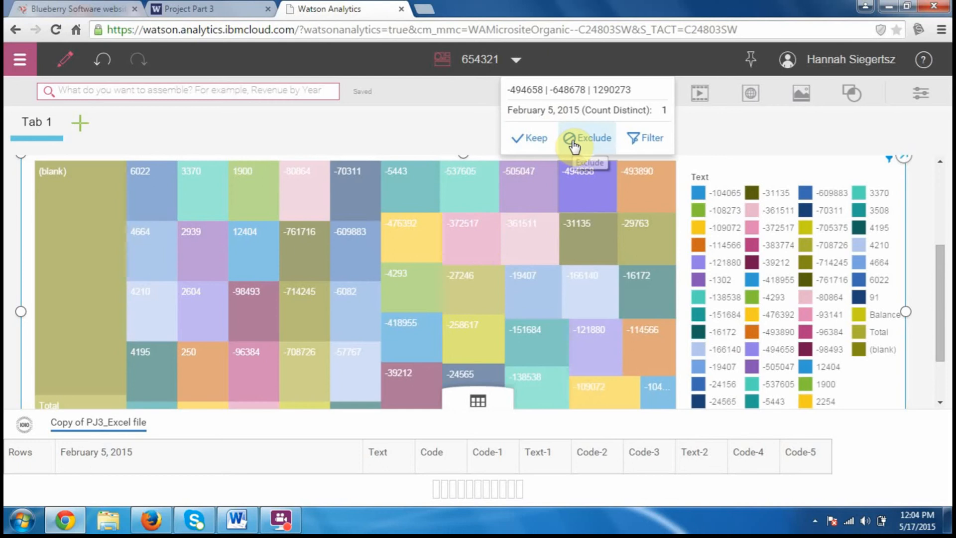
pyautogui.click(526, 148)
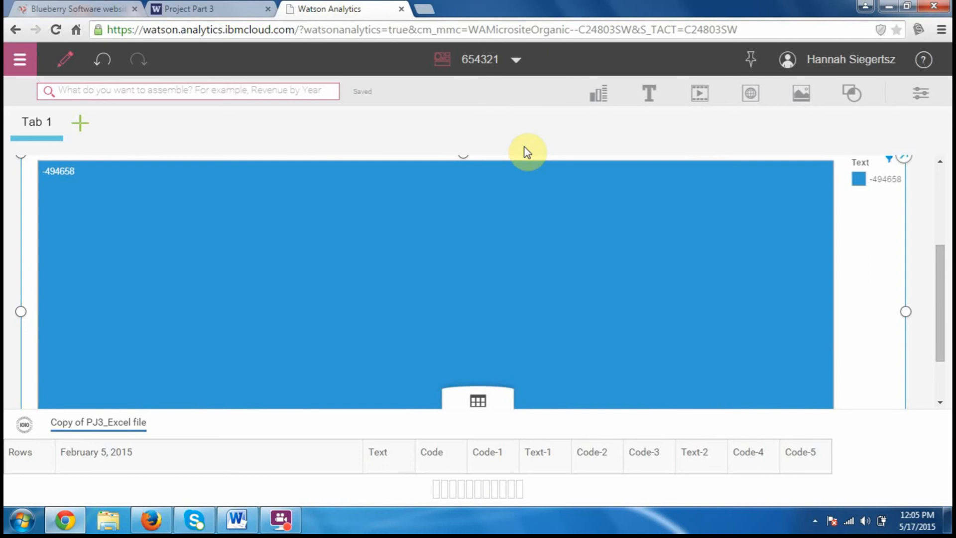
pyautogui.moveTo(943, 275)
pyautogui.mouseDown()
pyautogui.moveTo(917, 373)
pyautogui.moveTo(933, 224)
pyautogui.moveTo(926, 276)
pyautogui.mouseUp()
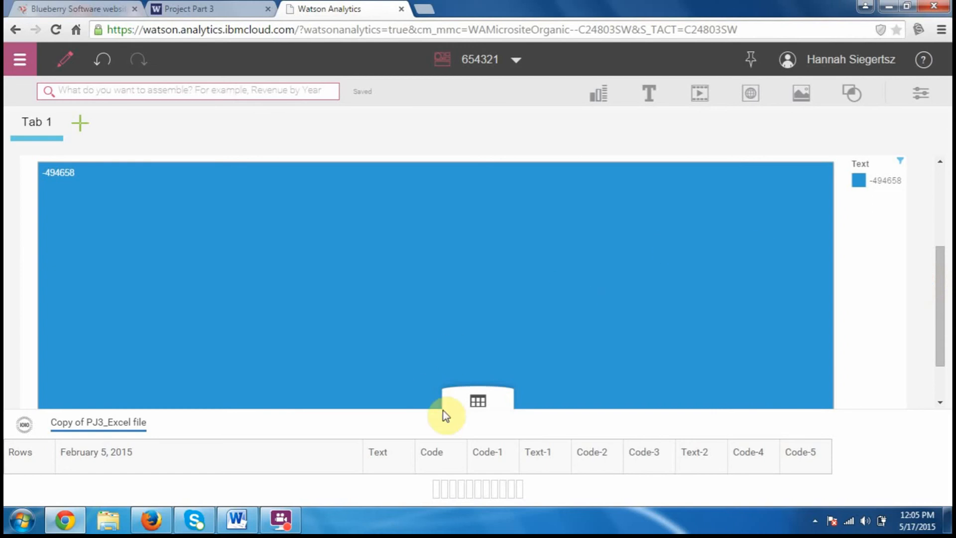
# Collapse the data set columns below the dashboard canvas and look through the gallery of available shapes
pyautogui.click(478, 401)
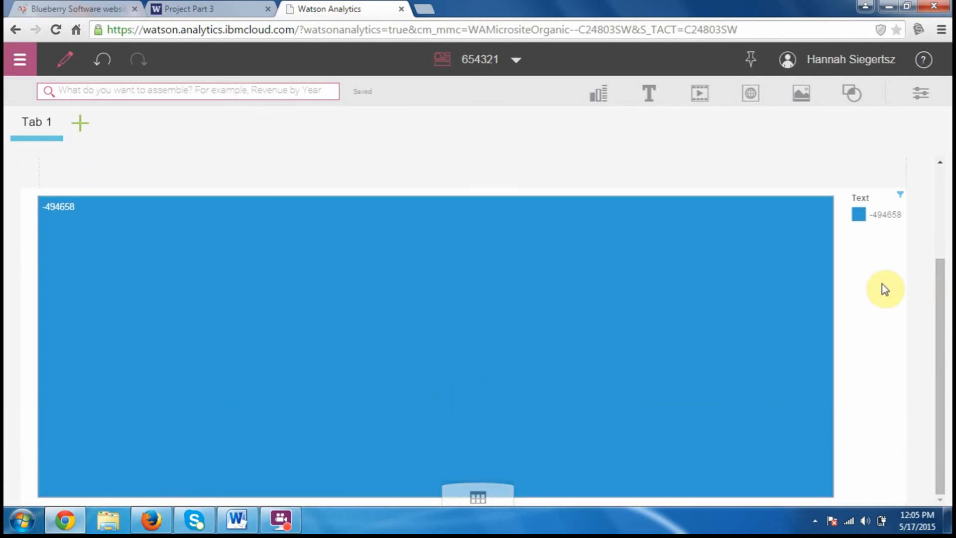
pyautogui.moveTo(940, 388); pyautogui.dragTo(919, 483)
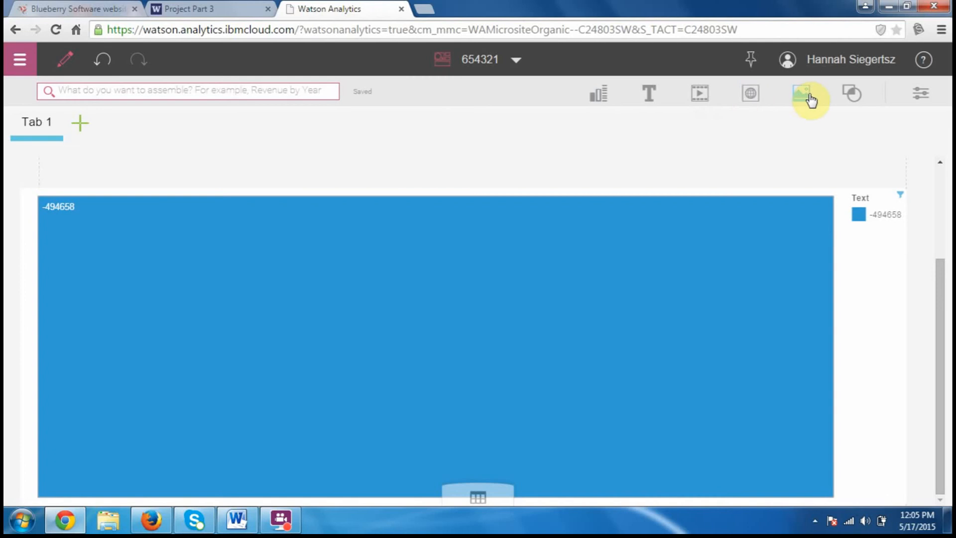
pyautogui.click(855, 98)
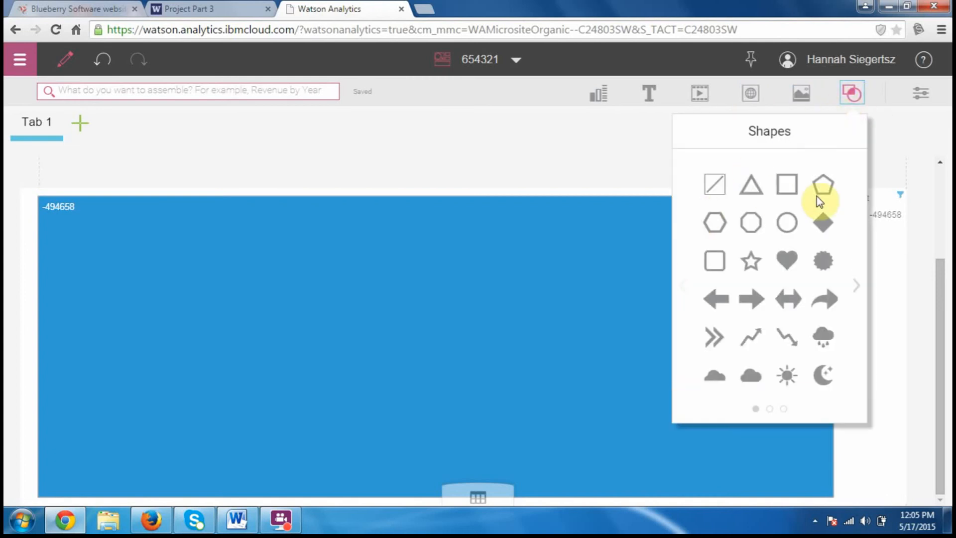
# Add an empty packed-bubble visualization to the dashboard and collapse its expanded column view
pyautogui.click(603, 97)
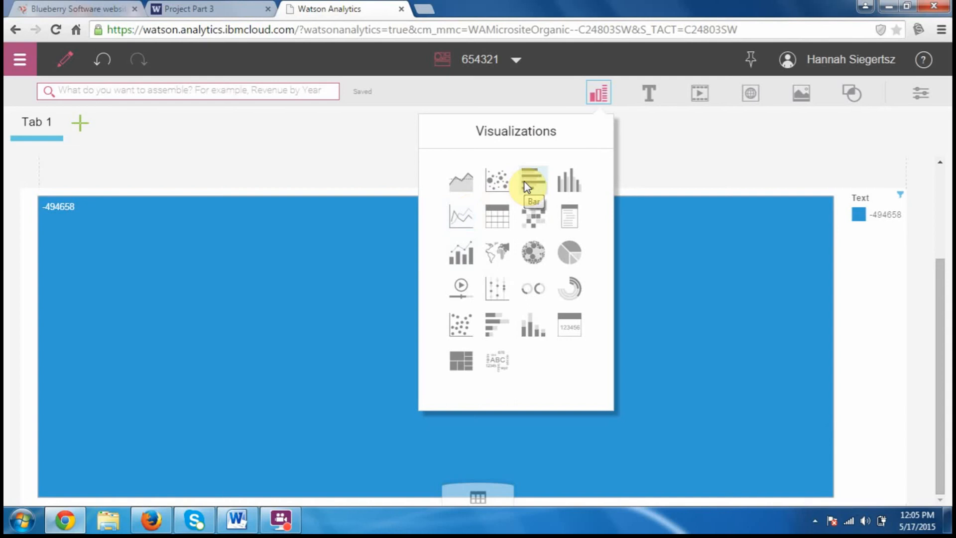
pyautogui.click(533, 253)
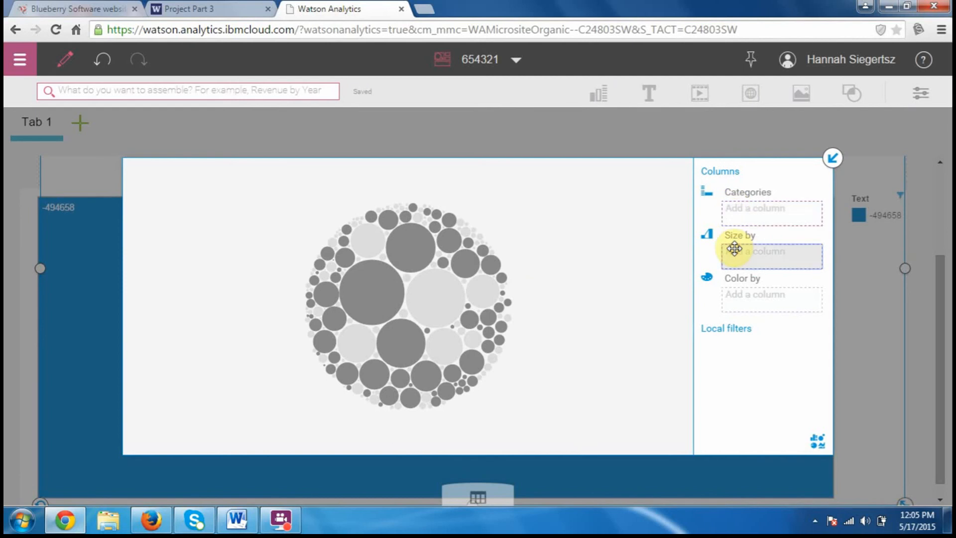
pyautogui.click(834, 158)
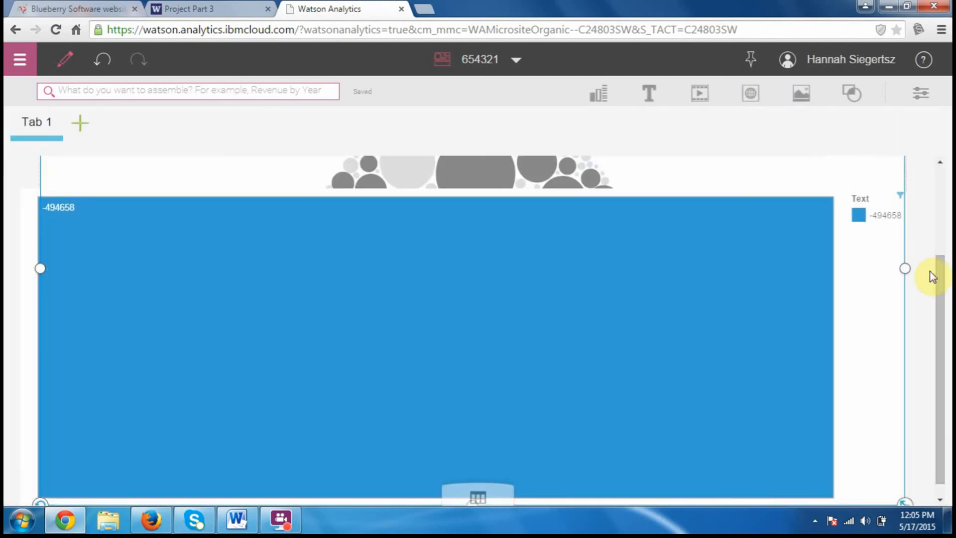
pyautogui.moveTo(939, 277)
pyautogui.mouseDown()
pyautogui.moveTo(944, 233)
pyautogui.moveTo(945, 282)
pyautogui.mouseUp()
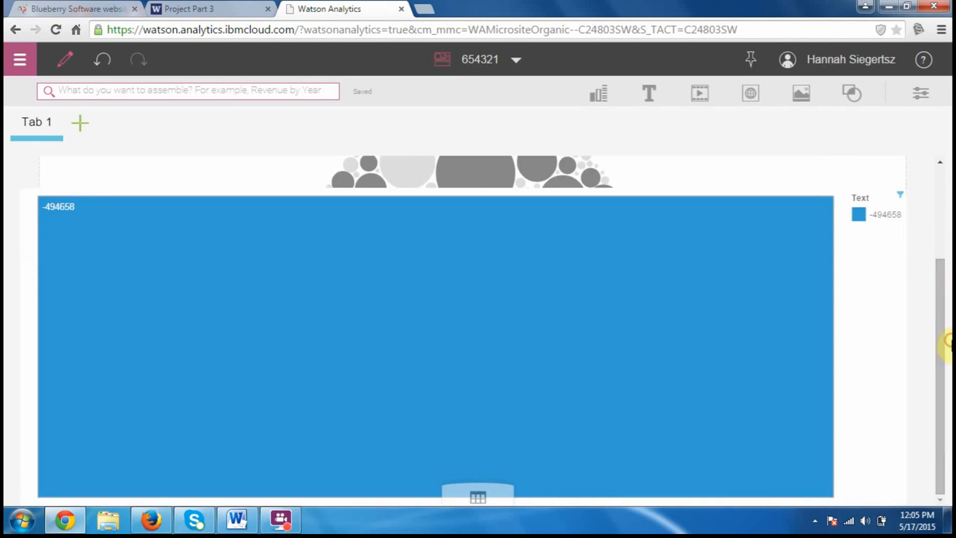
# Clear the -494658 filter from the treemap, and resize it by moving its left edge inward and its upper edge upward
pyautogui.click(878, 213)
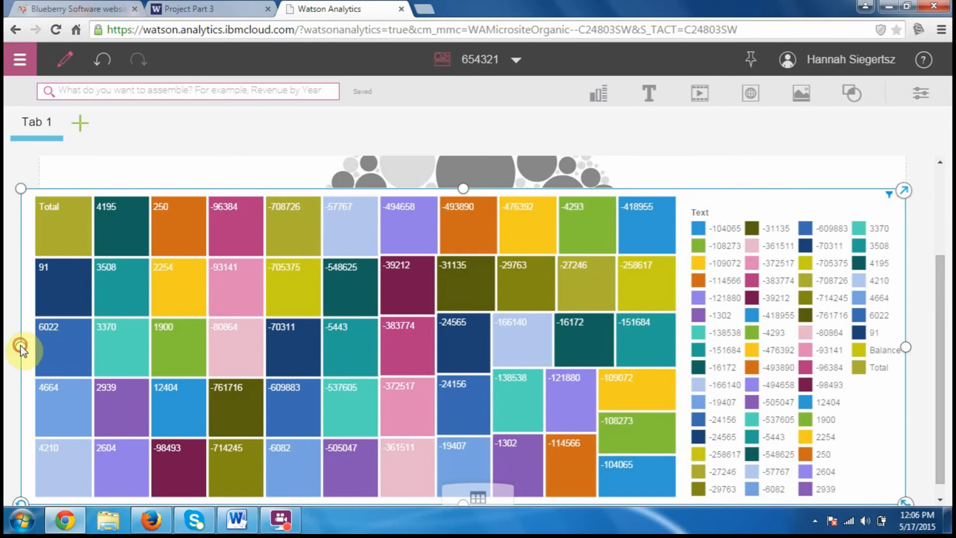
pyautogui.moveTo(21, 346); pyautogui.dragTo(39, 346)
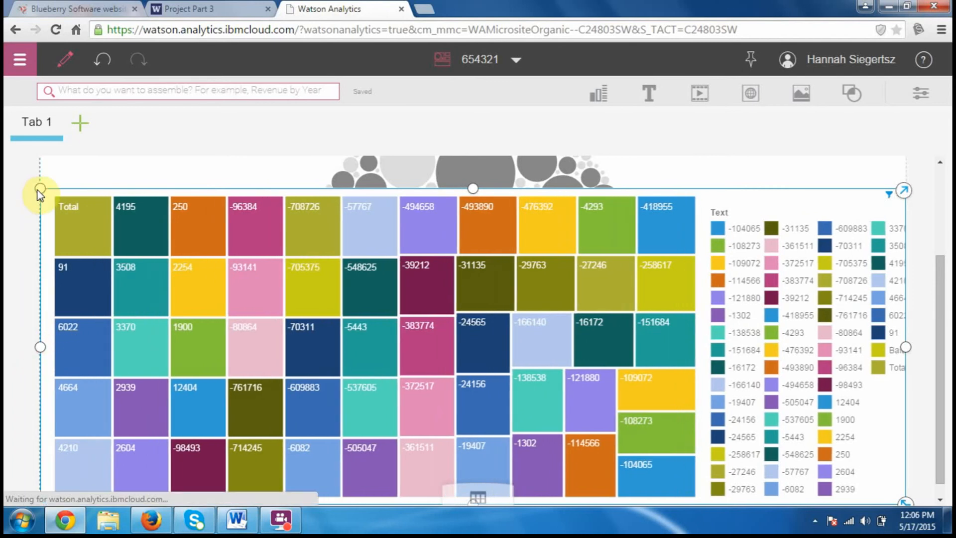
pyautogui.moveTo(38, 190); pyautogui.dragTo(44, 159)
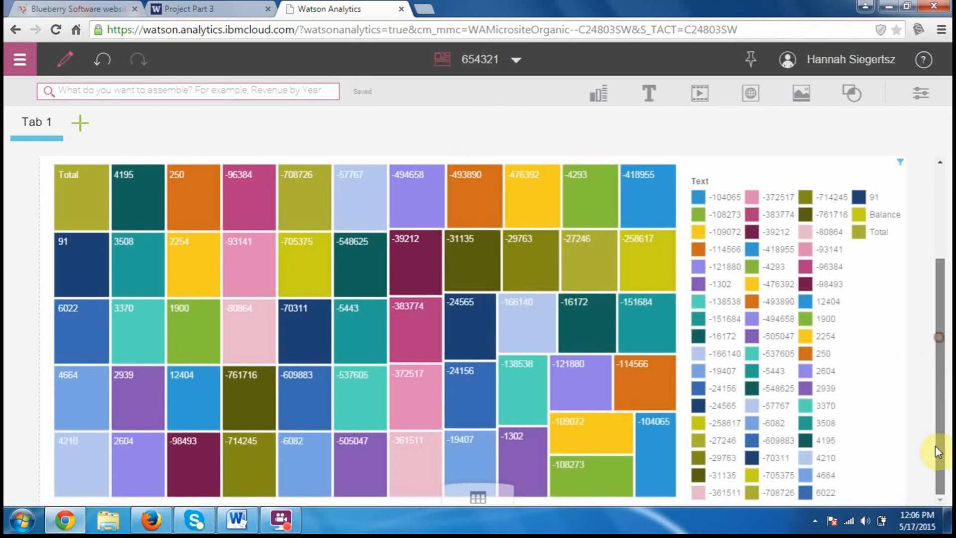
pyautogui.moveTo(937, 438); pyautogui.dragTo(925, 391)
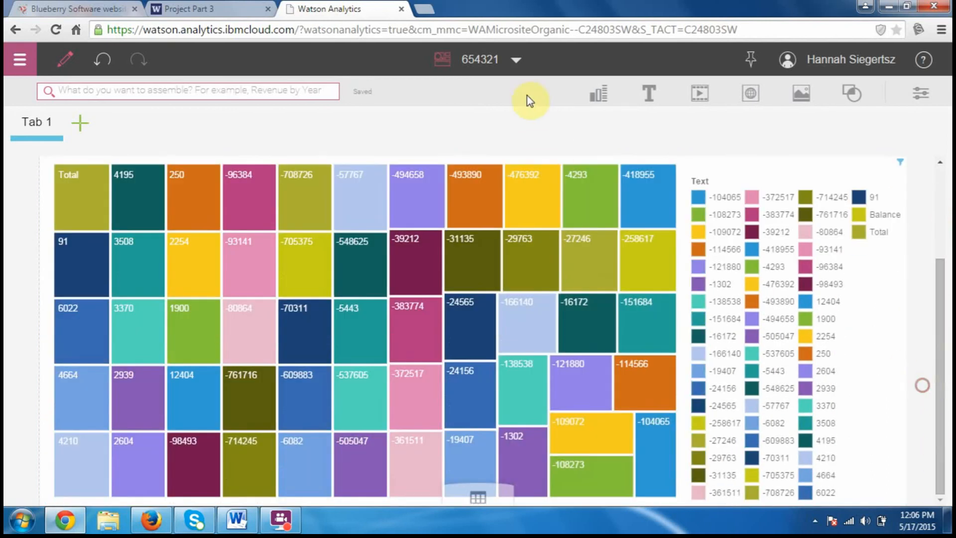
# Return to the Welcome page and look through its saved items, tutorial tiles and sample tiles
pyautogui.click(518, 59)
pyautogui.click(482, 100)
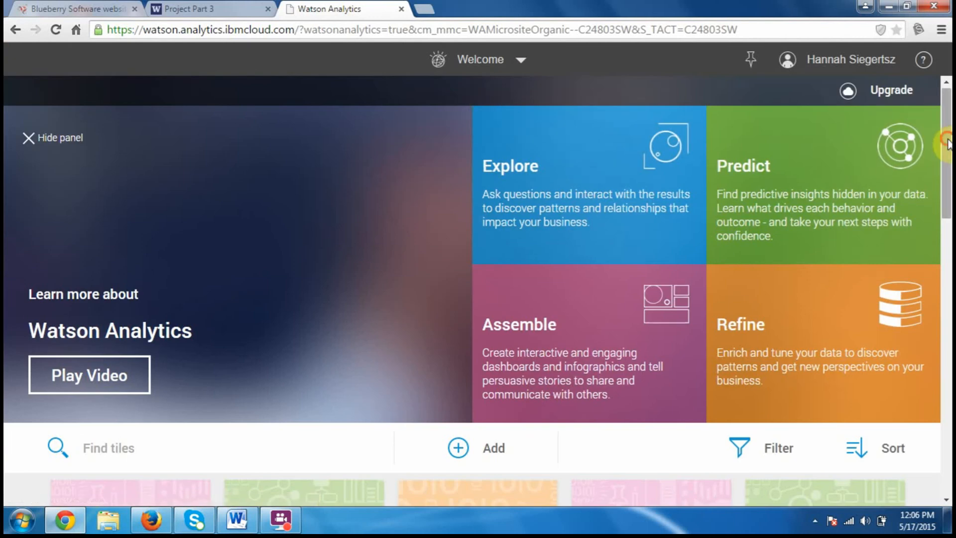
pyautogui.moveTo(943, 139); pyautogui.dragTo(945, 234)
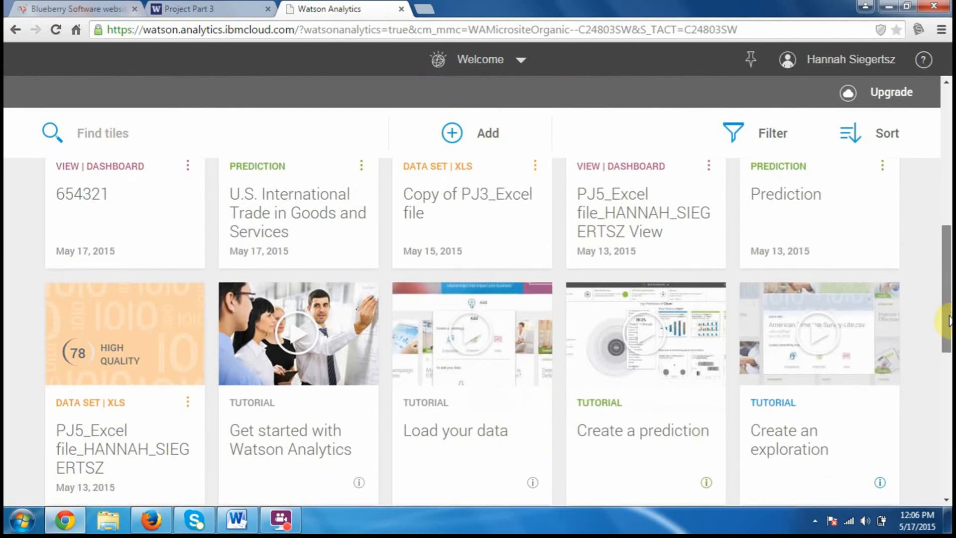
pyautogui.moveTo(948, 309); pyautogui.dragTo(931, 386)
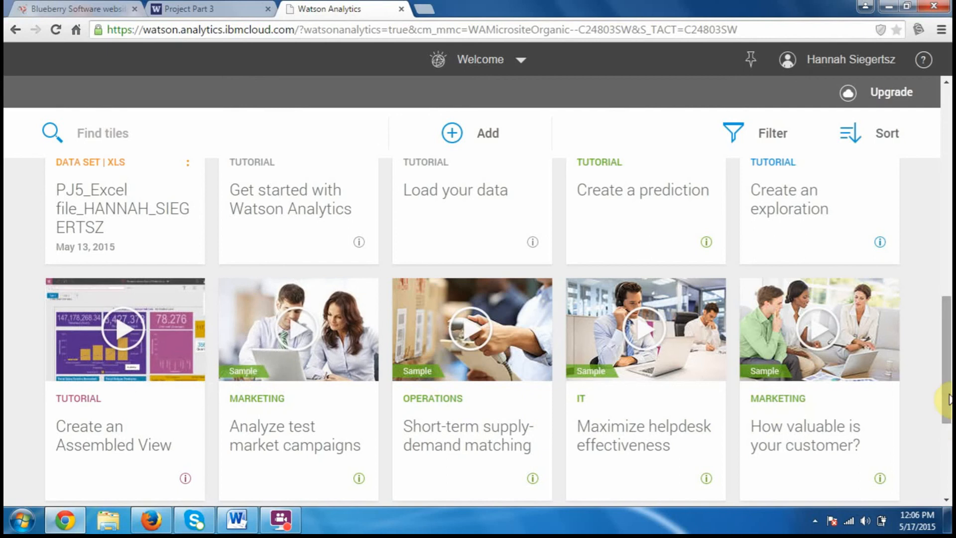
pyautogui.moveTo(947, 402); pyautogui.dragTo(942, 456)
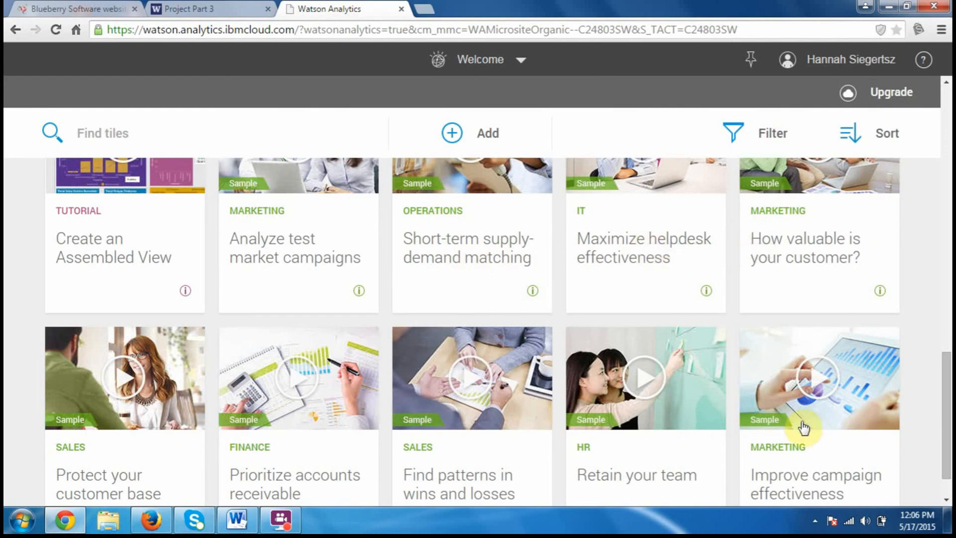
pyautogui.scroll(-1, 944, 493)
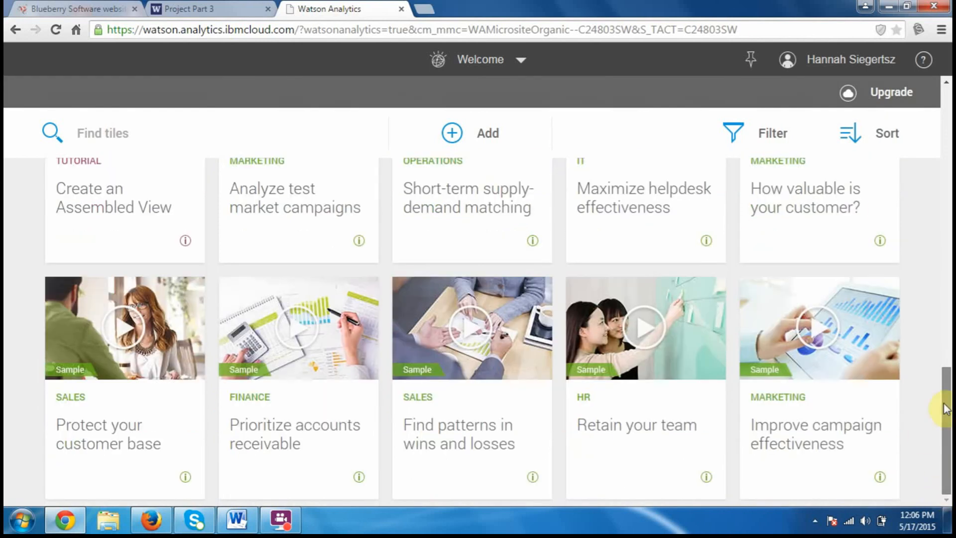
pyautogui.moveTo(945, 399); pyautogui.dragTo(946, 80)
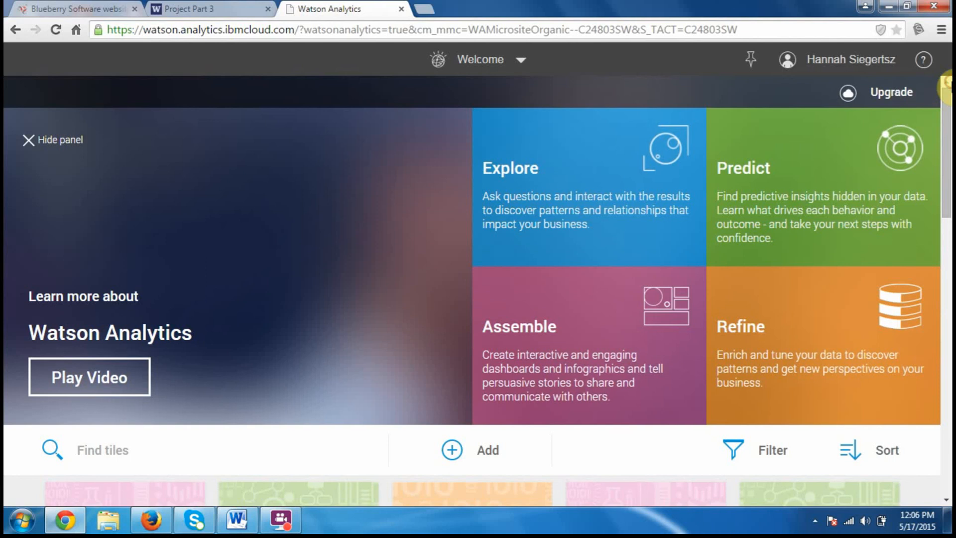
# Switch to the project report in Word and read its Insights/Conclusions section on the last page
pyautogui.click(236, 520)
pyautogui.click(642, 294)
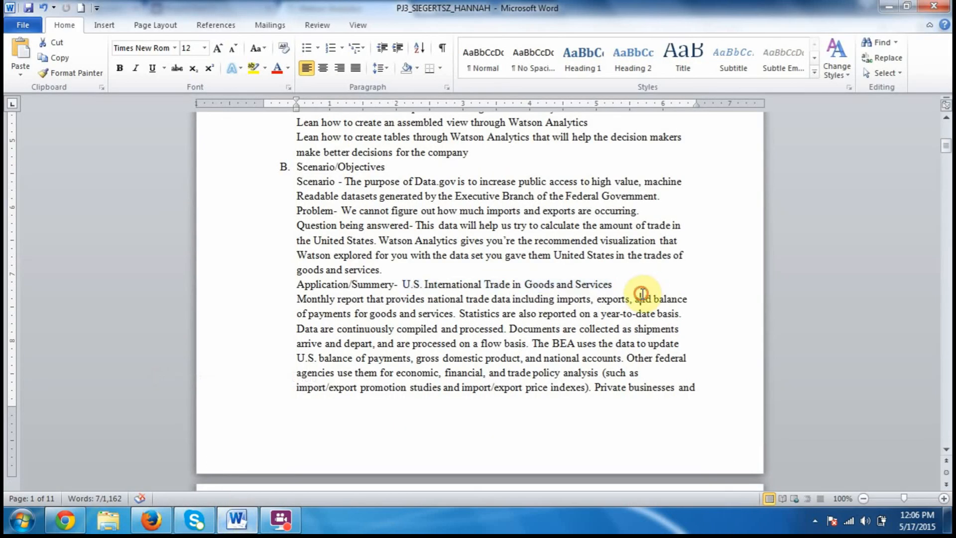
pyautogui.click(945, 153)
pyautogui.moveTo(946, 155); pyautogui.dragTo(946, 438)
pyautogui.click(503, 341)
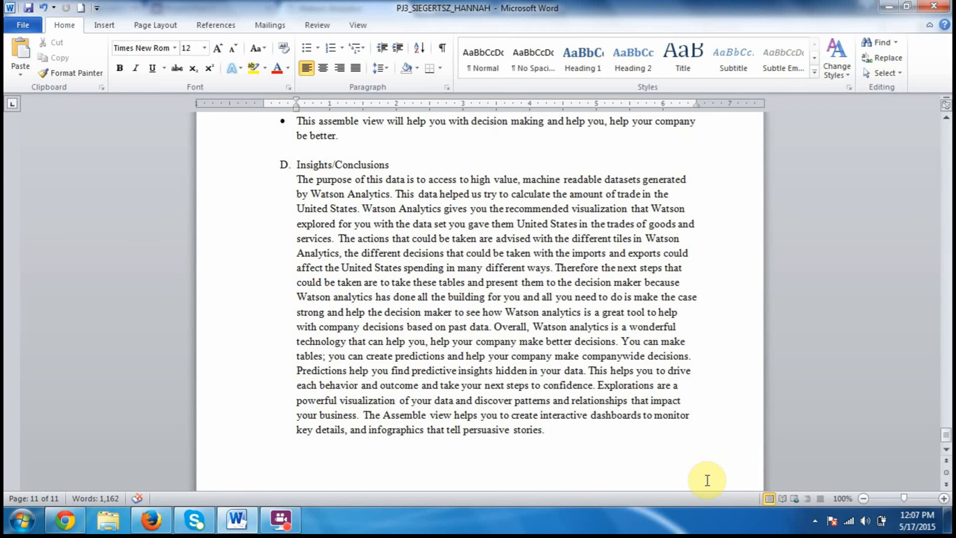
pyautogui.click(277, 527)
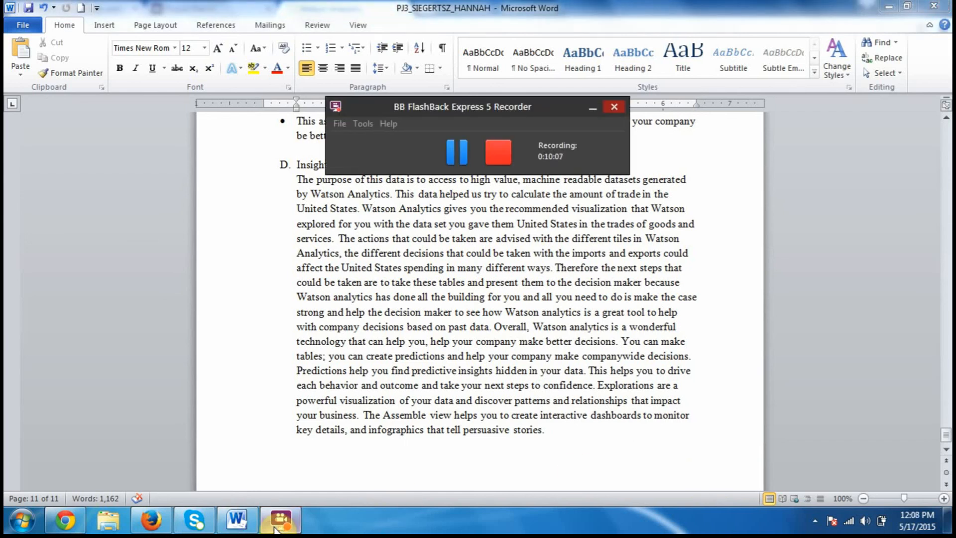